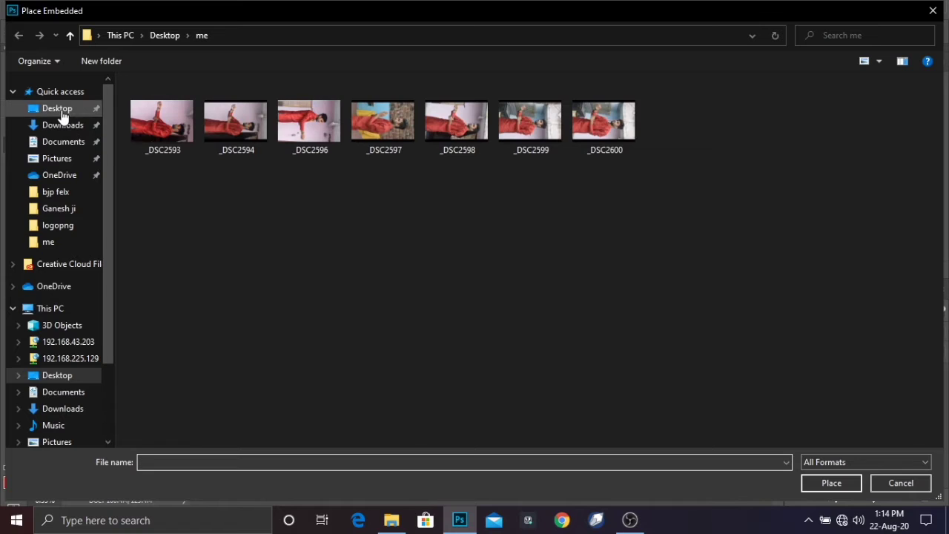
Place the "back g" image from the Desktop's concept folder as an embedded layer.
left_click(58, 108)
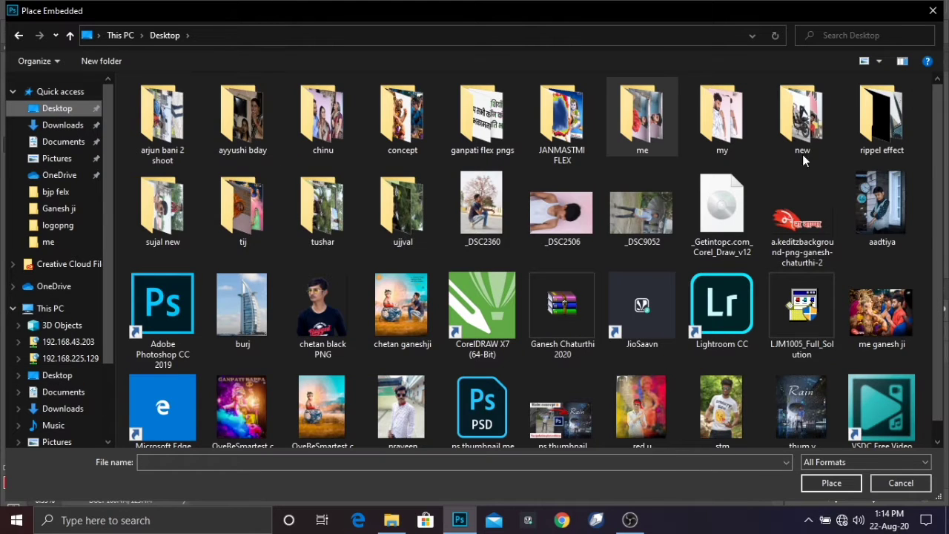
double_click(401, 127)
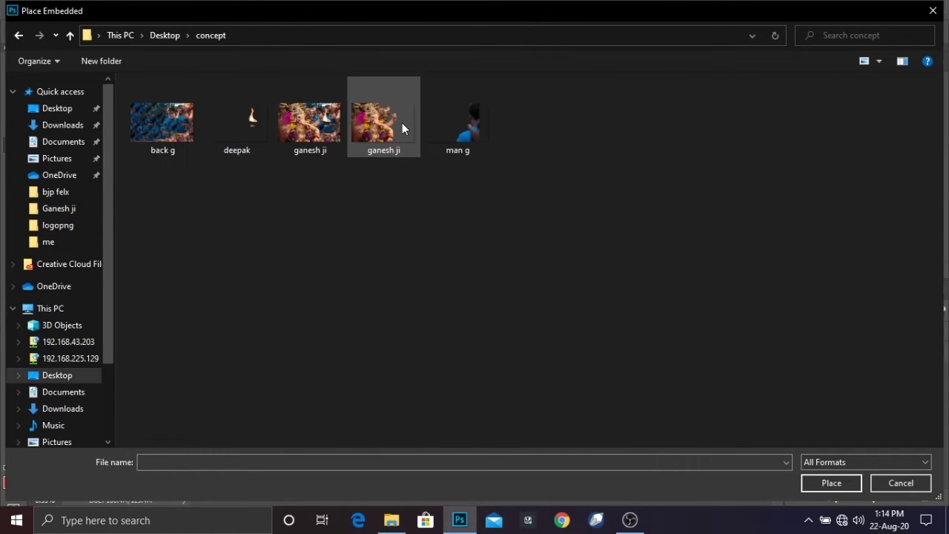
double_click(169, 123)
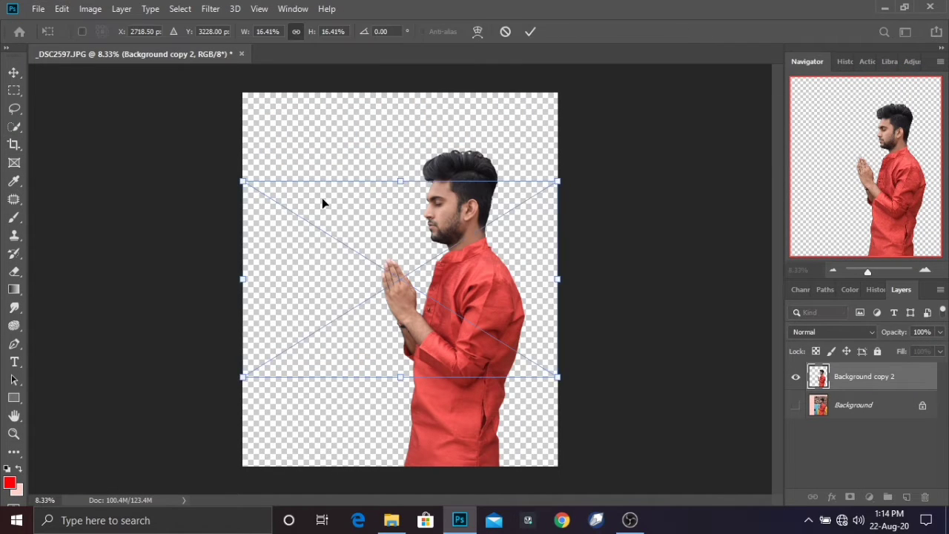
Enlarge the placed crowd image to about 18.77% to span the canvas width and align it with the canvas's lower edge.
left_click_drag(373, 223, 329, 137)
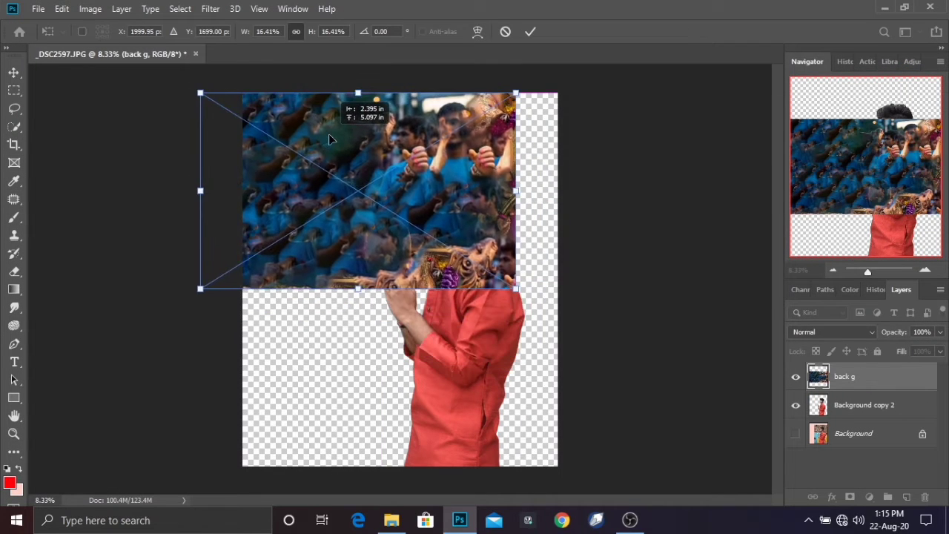
left_click_drag(515, 295, 558, 327)
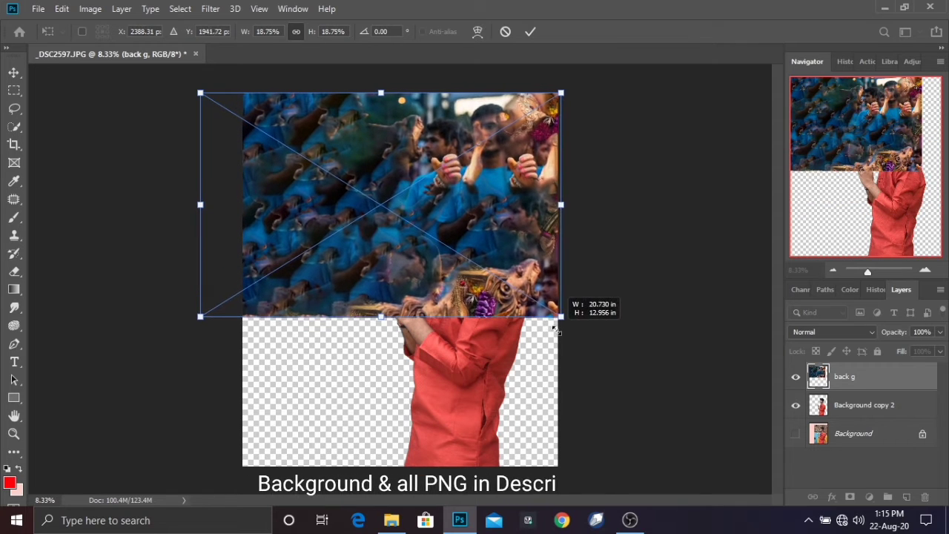
left_click_drag(519, 265, 524, 414)
left_click(530, 31)
key("c")
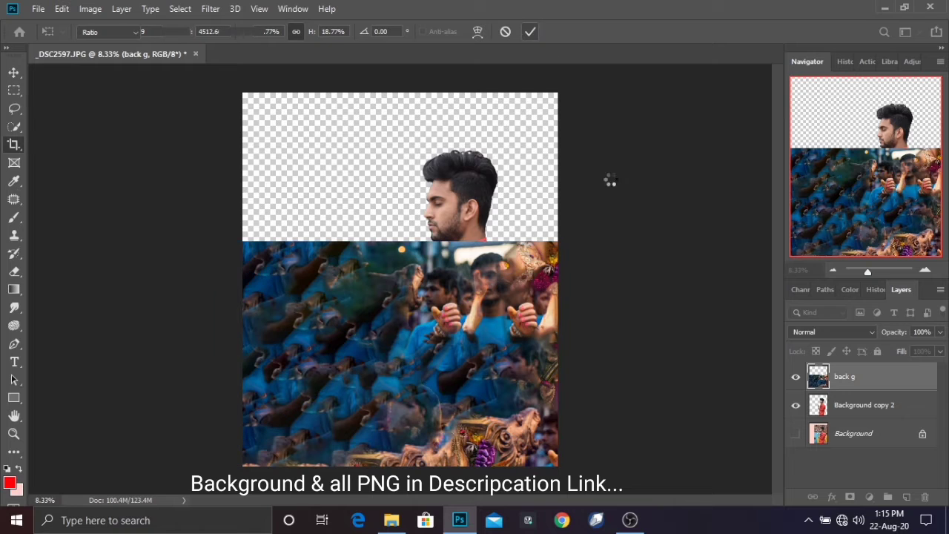
Rasterize the back g layer, move it beneath Background copy 2, and hide Background copy 2.
right_click(849, 383)
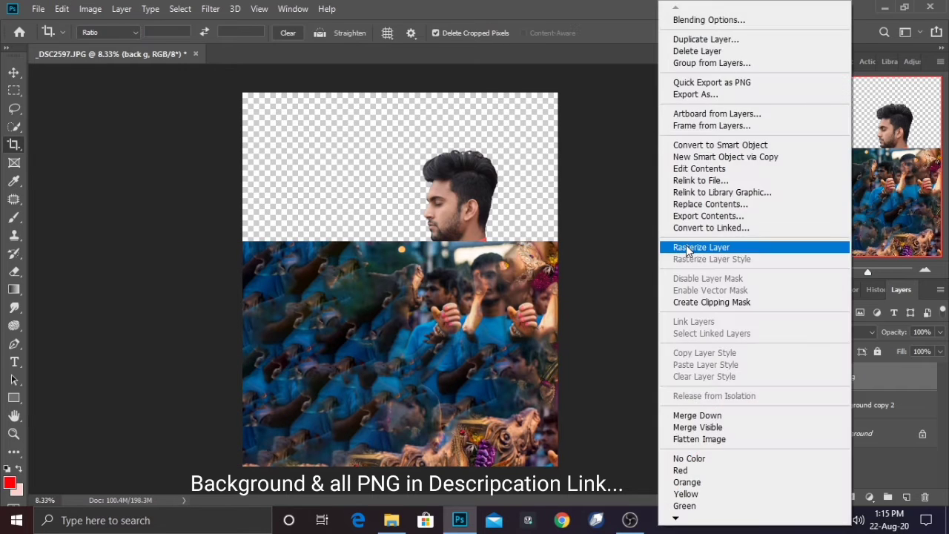
left_click(697, 248)
left_click_drag(853, 380, 866, 424)
left_click(795, 377)
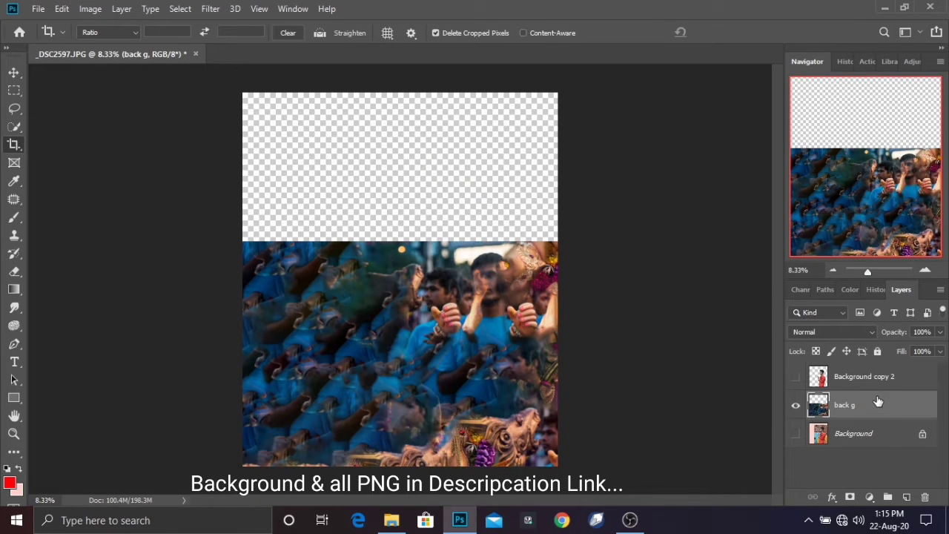
Try to crop away the empty canvas area above the crowd background.
left_click(864, 384)
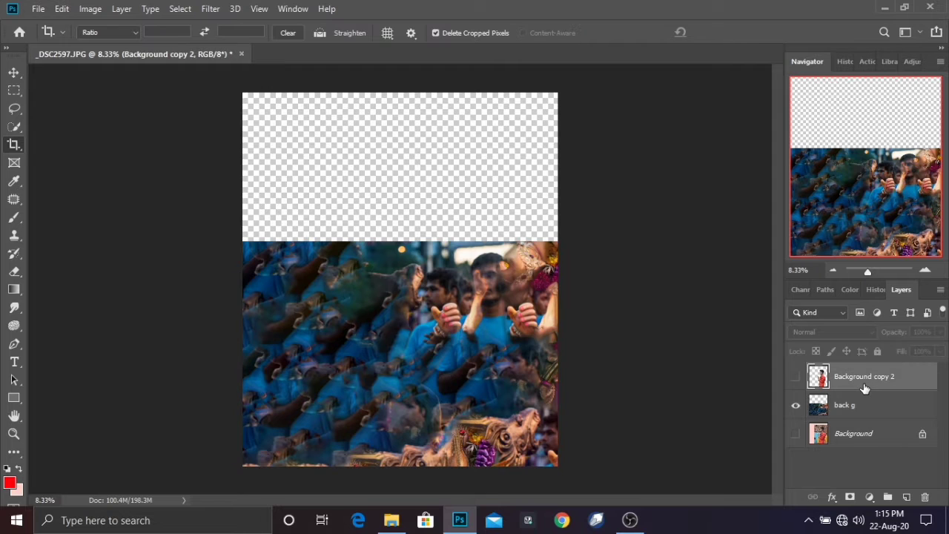
left_click(419, 112)
left_click_drag(399, 96, 399, 168)
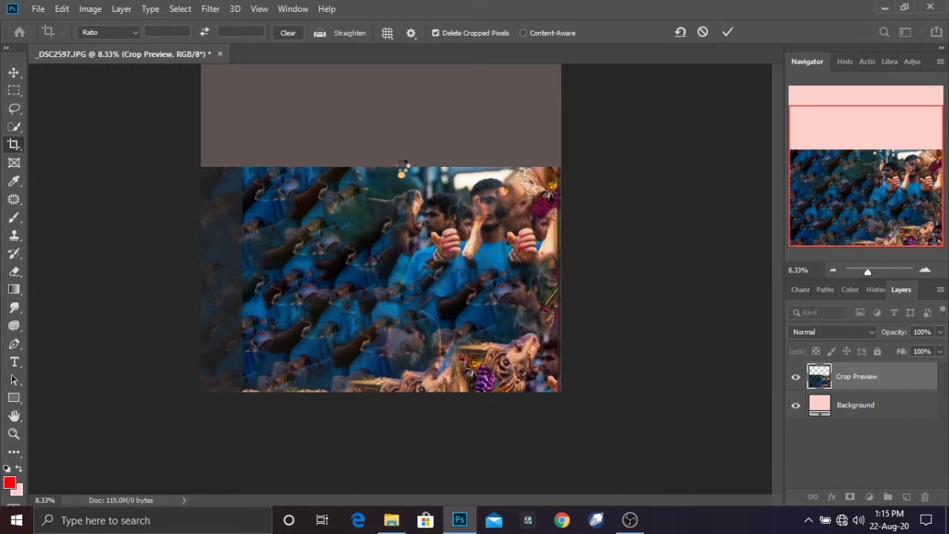
key("Return")
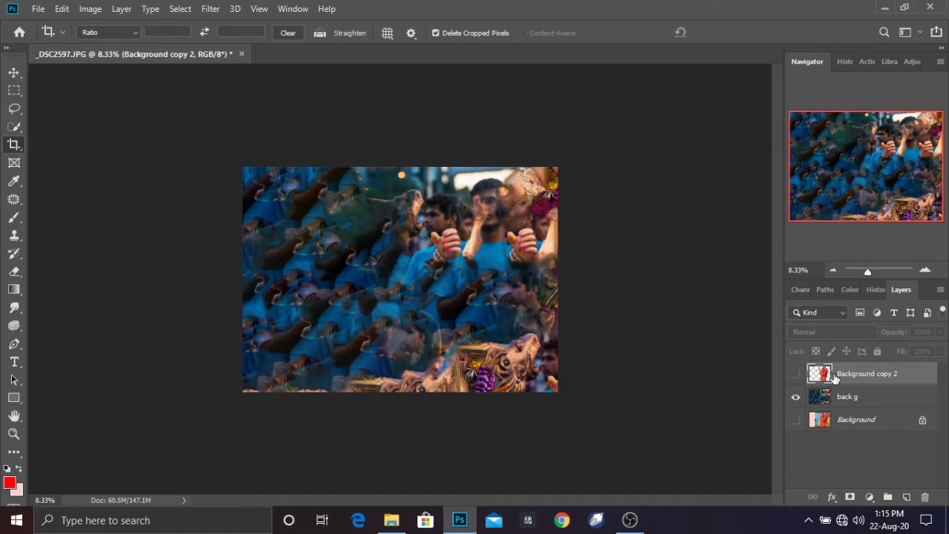
Show the Background copy 2 layer, try moving the man downward, and undo back to the uncropped canvas.
left_click(796, 374)
left_click(14, 71)
left_click_drag(433, 280, 447, 339)
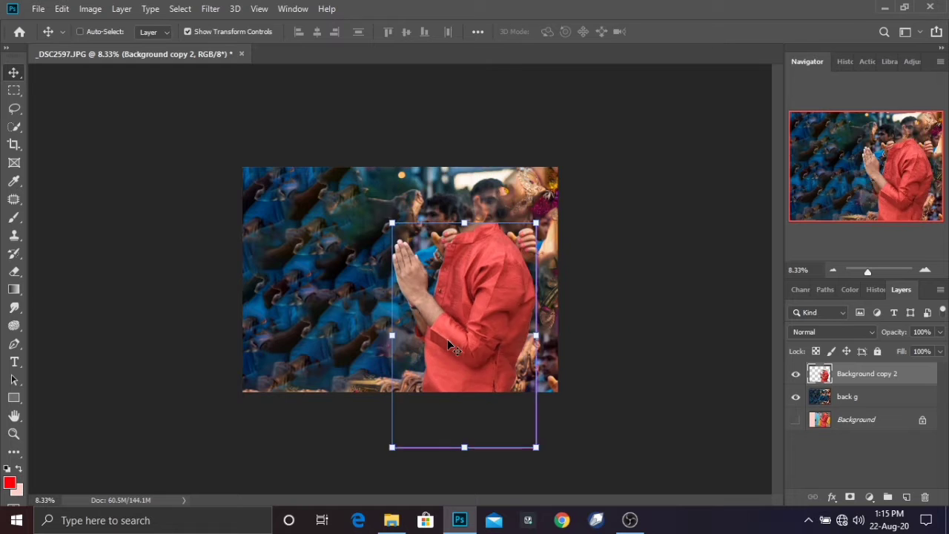
key("ctrl+comma")
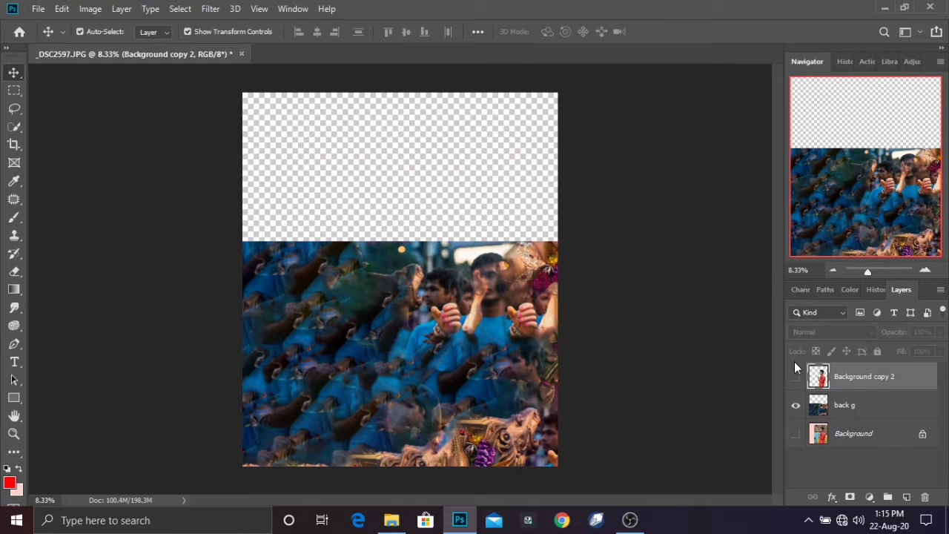
Show Background copy 2, scale the man to about 66.43%, and position him over the crowd background at the canvas's lower edge.
left_click(796, 377)
left_click_drag(520, 155, 489, 244)
left_click_drag(449, 344, 474, 344)
left_click(667, 31)
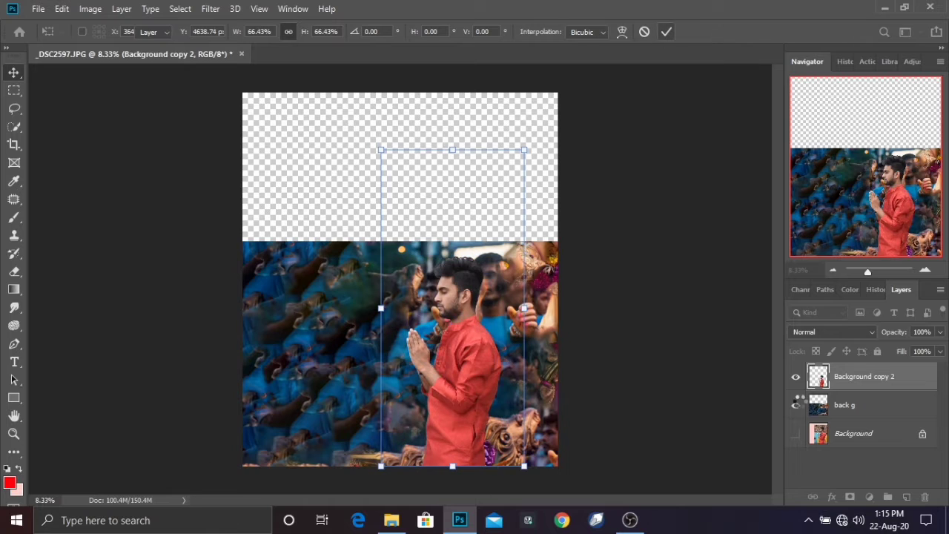
With Background copy 2 hidden, crop the canvas down to the top edge of the crowd background.
left_click(795, 377)
key("c")
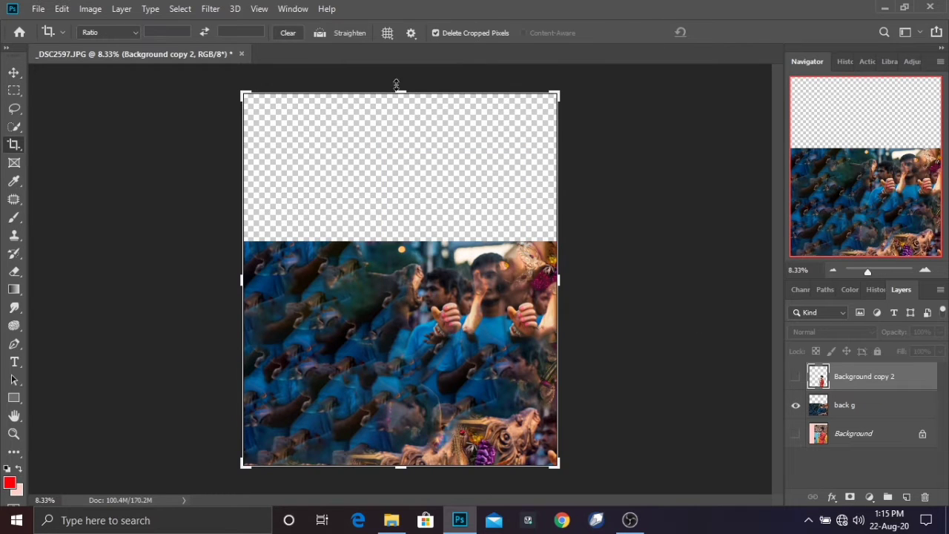
left_click_drag(396, 84, 402, 168)
key("Return")
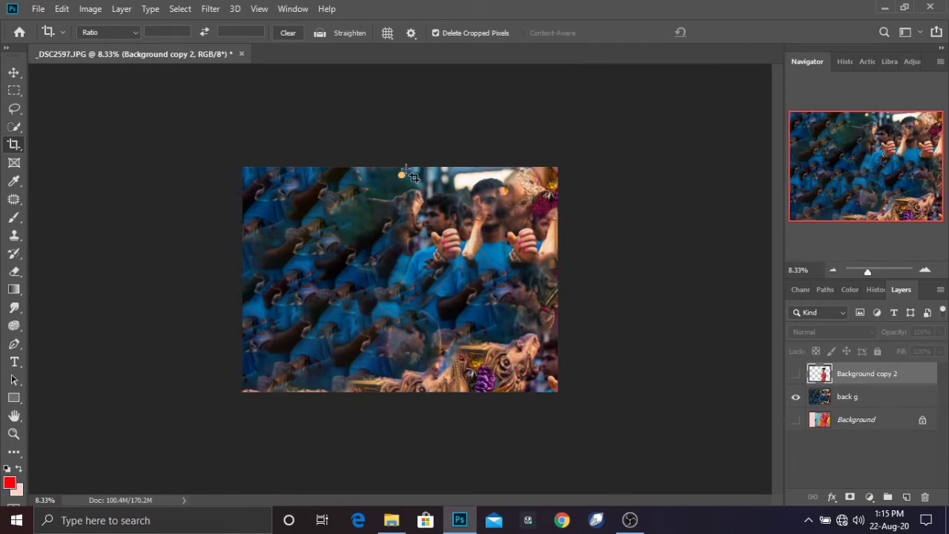
key("ctrl+plus")
left_click(796, 377)
left_click(795, 377)
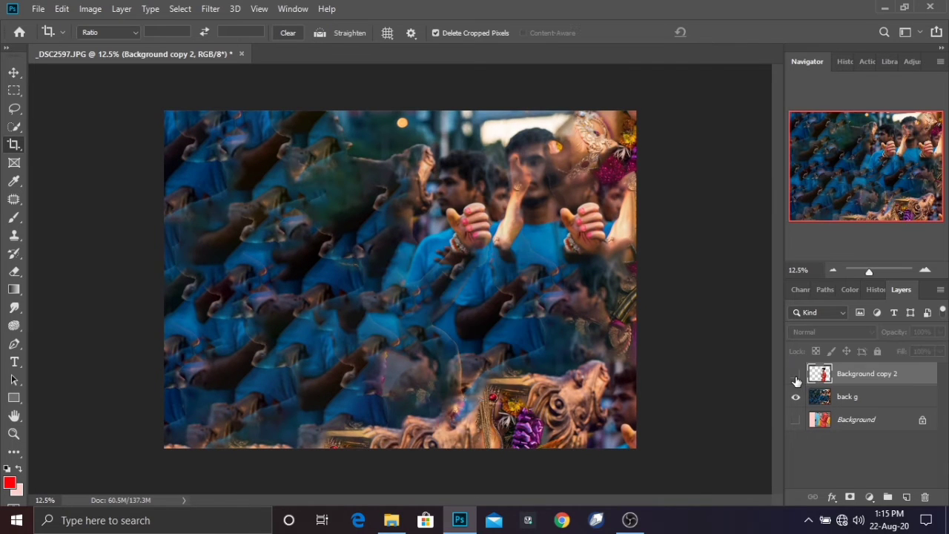
Place the cut-out "ganesh ji" image as an embedded layer and enlarge it to cover the canvas height, with the idol on the left.
left_click(34, 9)
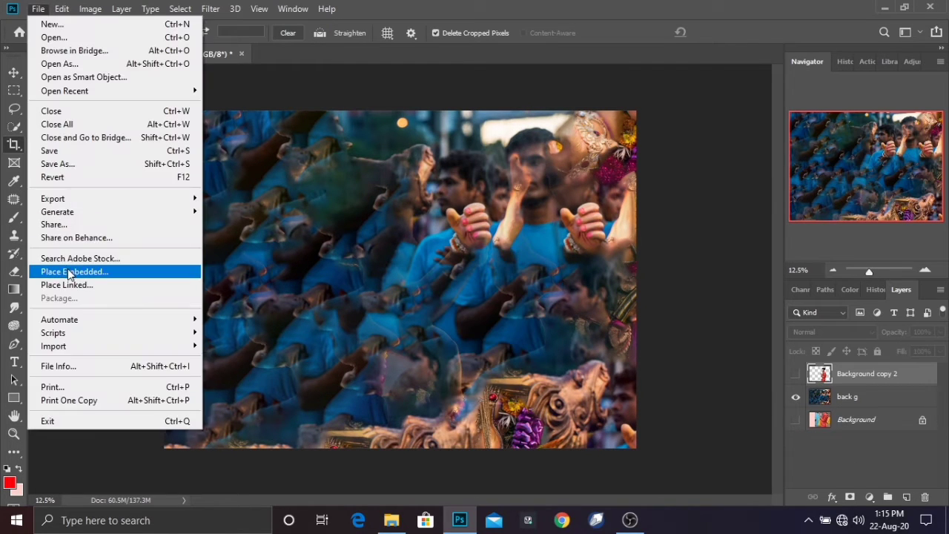
left_click(69, 272)
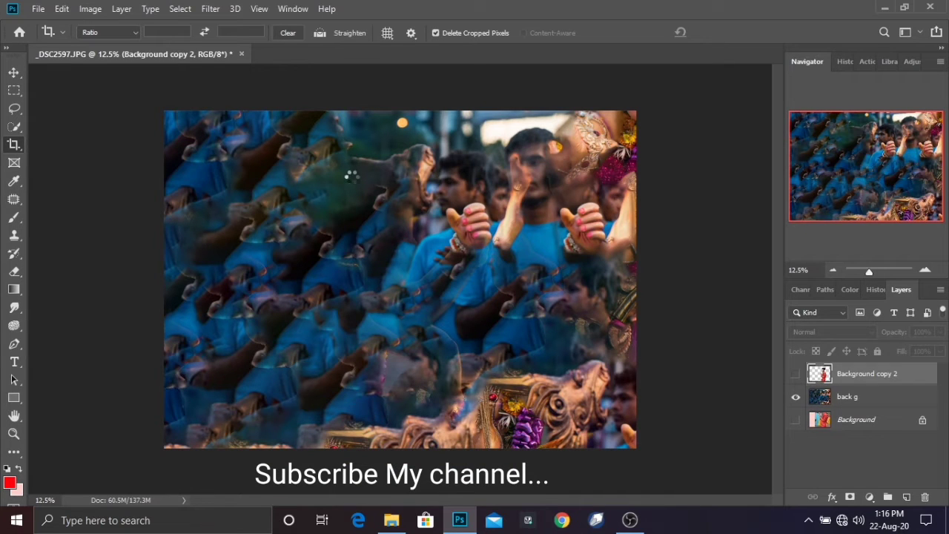
left_click_drag(369, 189, 345, 170)
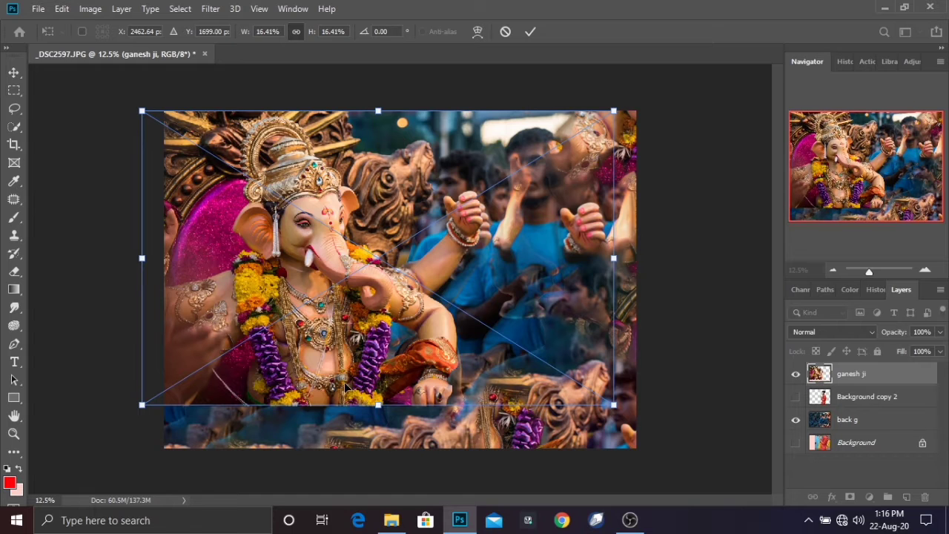
left_click_drag(377, 411, 377, 449)
mouse_move(360, 361)
left_mouse_down()
mouse_move(369, 362)
mouse_move(360, 362)
left_mouse_up()
left_click(530, 31)
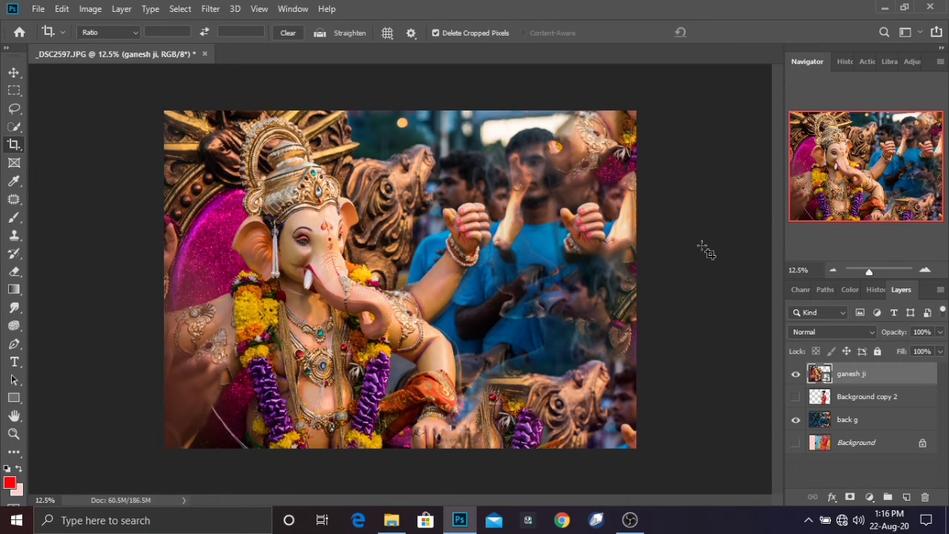
Rasterize the ganesh ji layer and move it beneath Background copy 2.
right_click(861, 384)
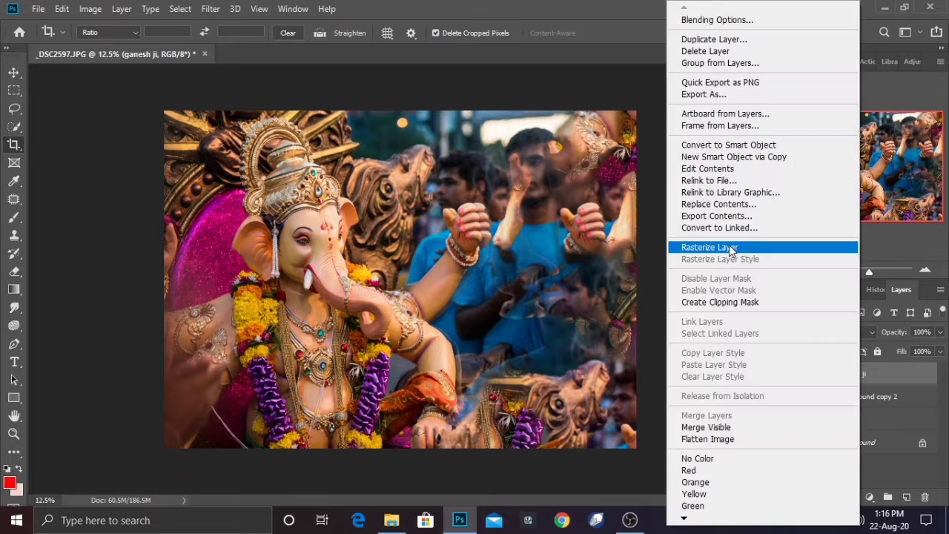
left_click(731, 245)
key("ctrl+bracketleft")
left_click(860, 381)
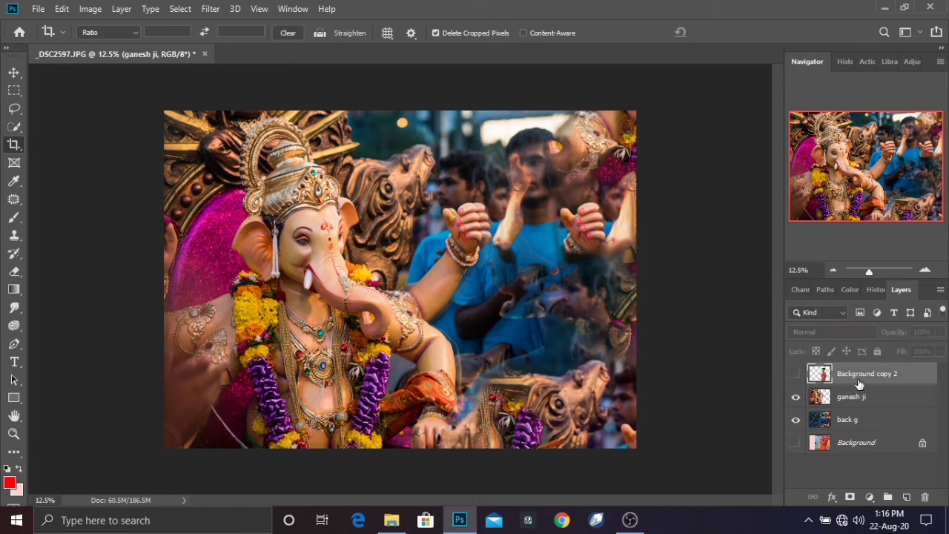
Crop a narrow strip off the canvas's left edge beside the idol.
left_click(216, 286)
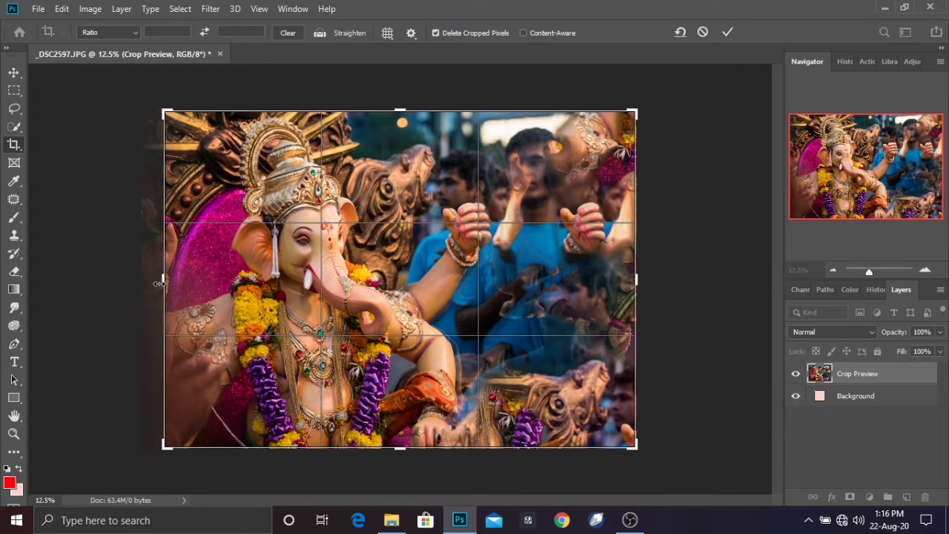
left_click_drag(159, 284, 171, 283)
key("Return")
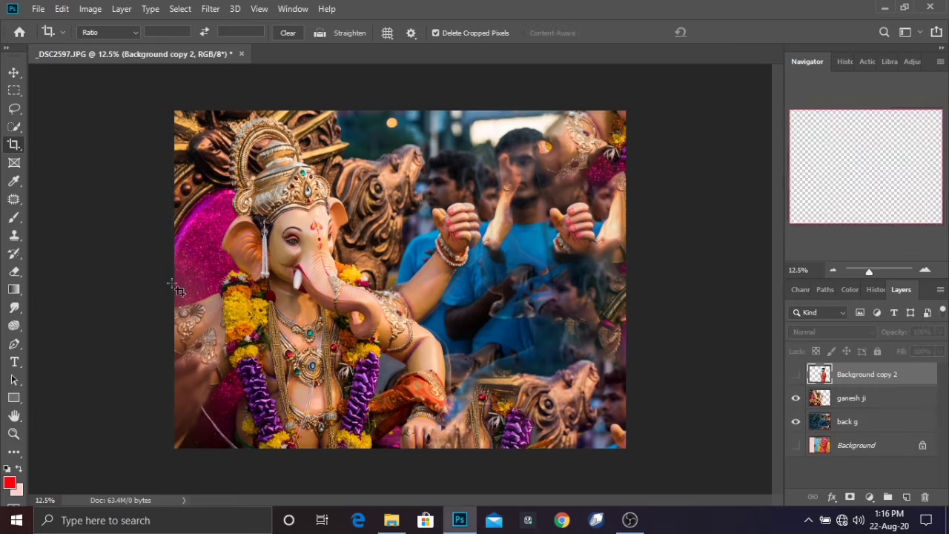
left_click(177, 288)
key("Escape")
Apply a Gaussian Blur with a radius of 45.6 pixels to the back g layer.
left_click(895, 420)
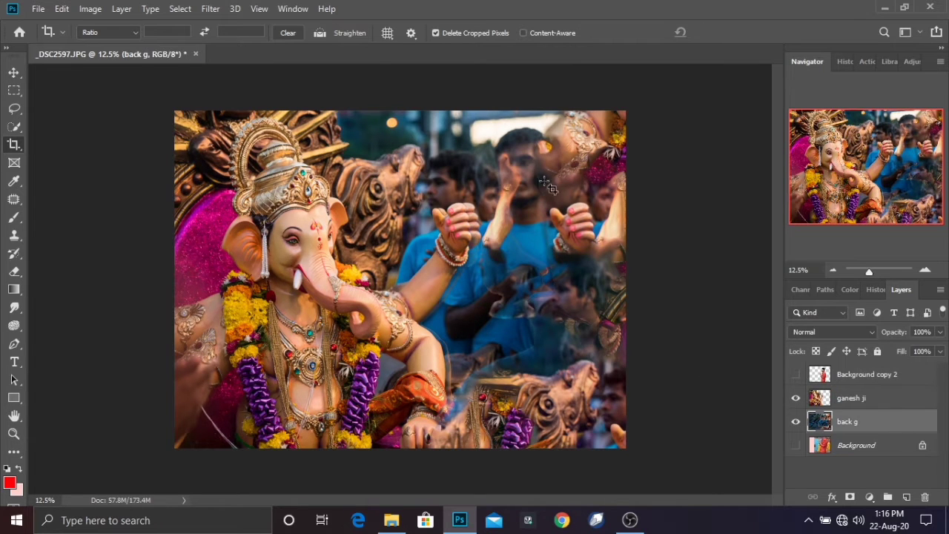
left_click(224, 9)
mouse_move(277, 161)
left_click(418, 215)
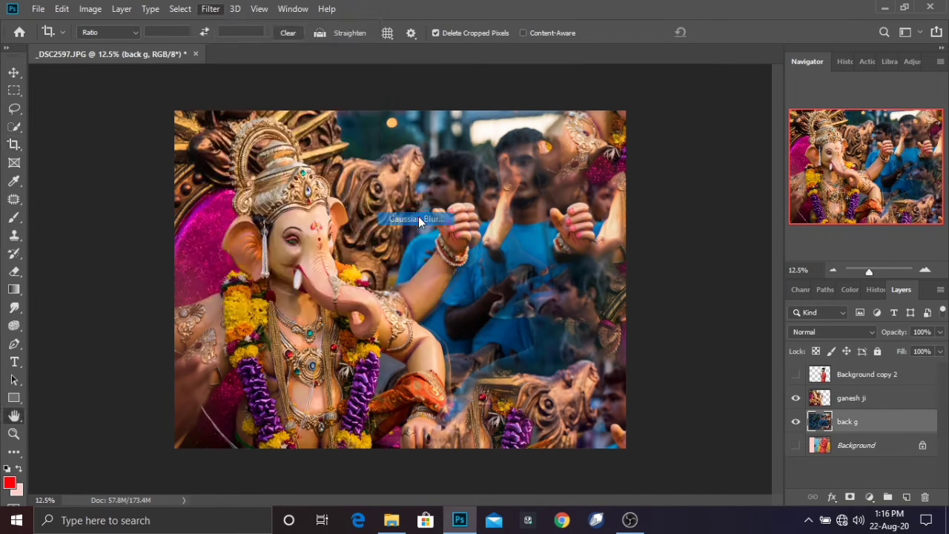
left_click_drag(693, 304, 705, 304)
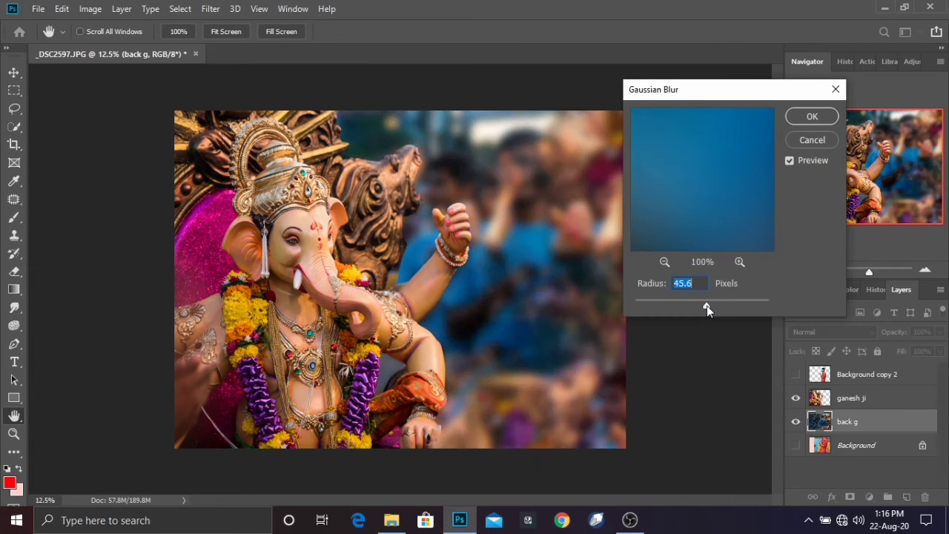
left_click(812, 117)
key("c")
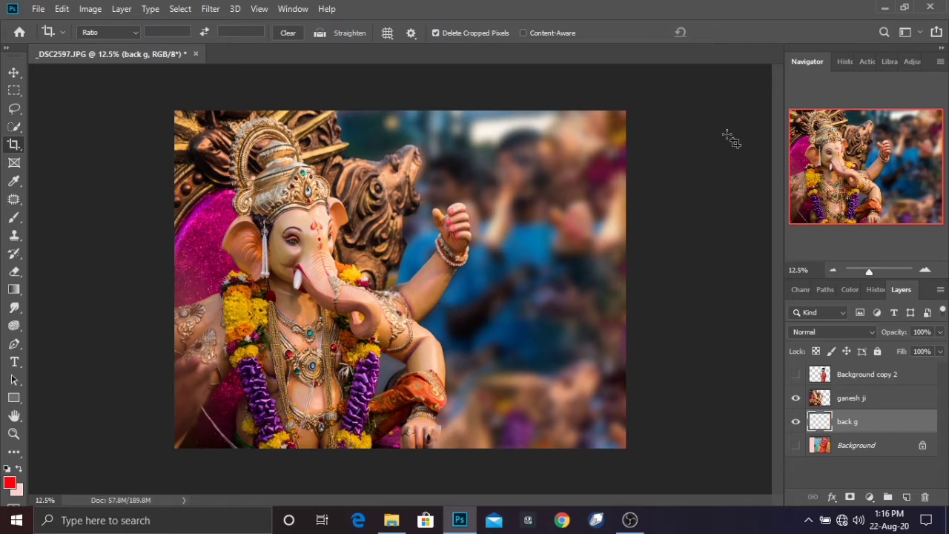
Show the Background copy 2 layer and move the man right and slightly down so he faces the idol.
left_click(796, 374)
left_click(796, 373)
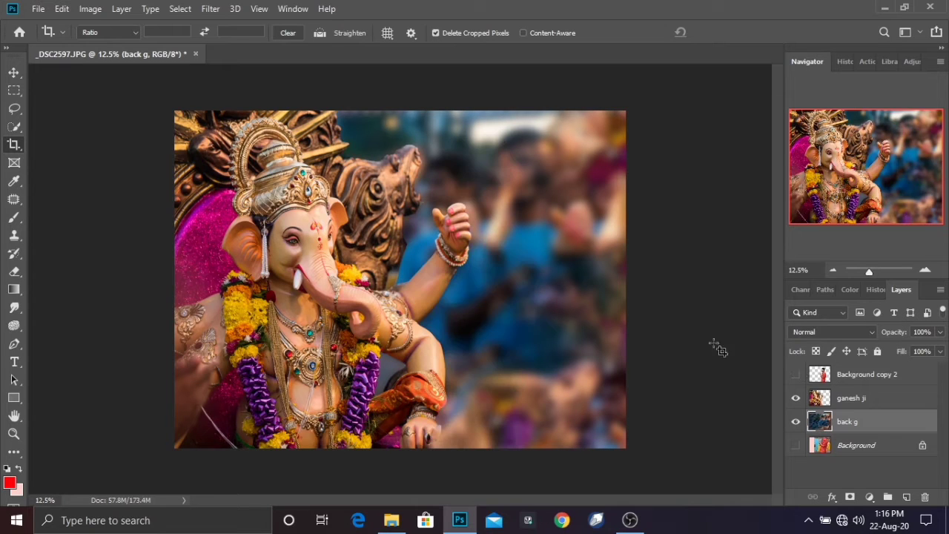
left_click(848, 378)
left_click(795, 373)
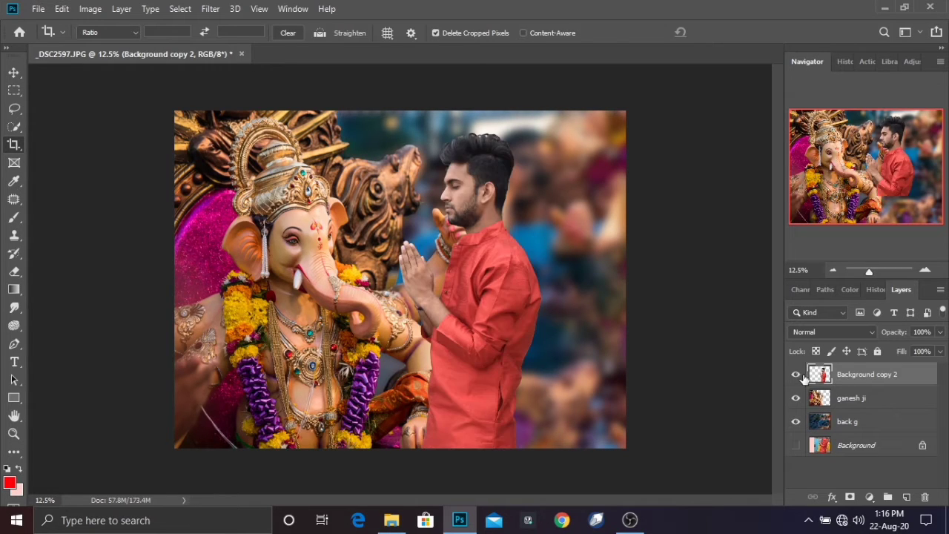
left_click(14, 72)
left_click_drag(493, 290, 541, 313)
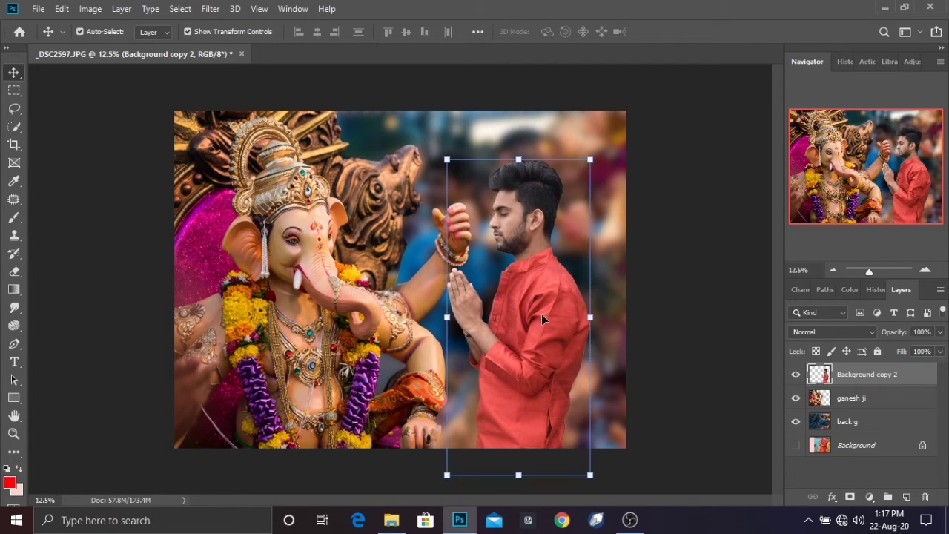
left_click(670, 216)
Shift the man slightly lower in the composition.
key("c")
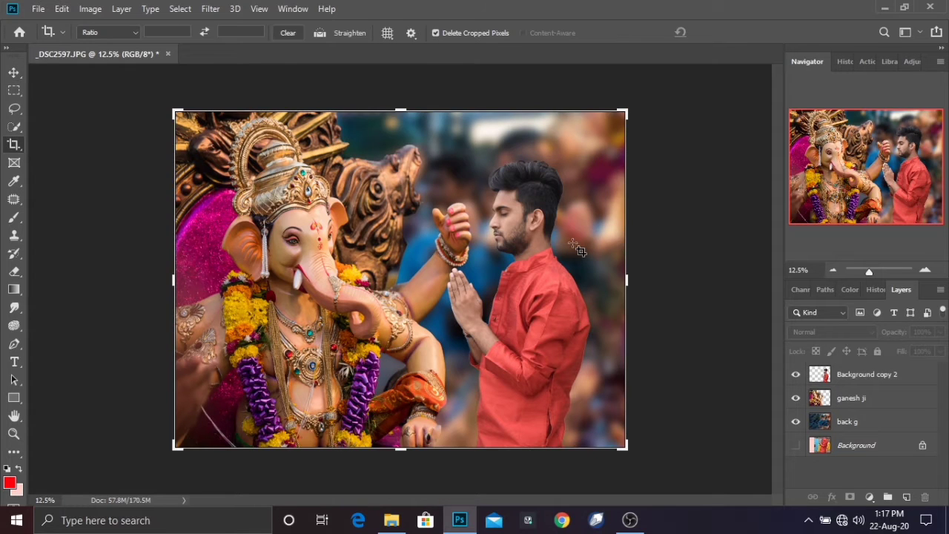
key("Return")
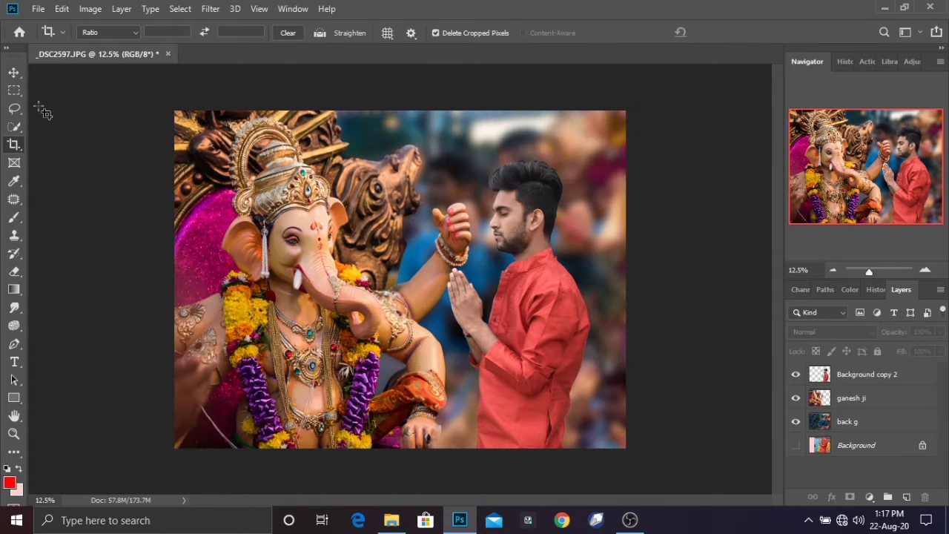
left_click(14, 72)
left_click_drag(551, 284, 550, 288)
left_click(726, 295)
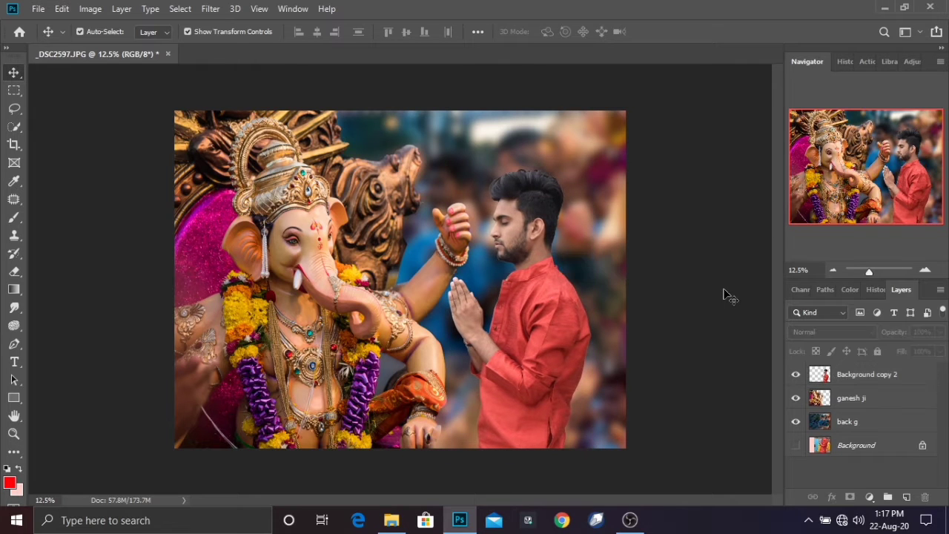
Apply the Camera Raw Filter to the Background copy 2 layer, raising Blue Primary saturation and setting Oranges saturation to -7.
left_click(860, 381)
left_click(211, 9)
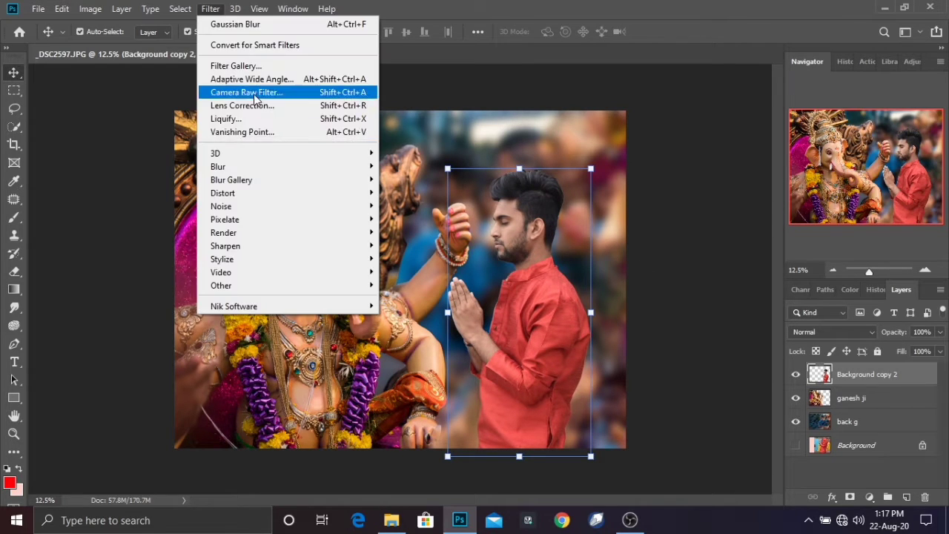
left_click(256, 91)
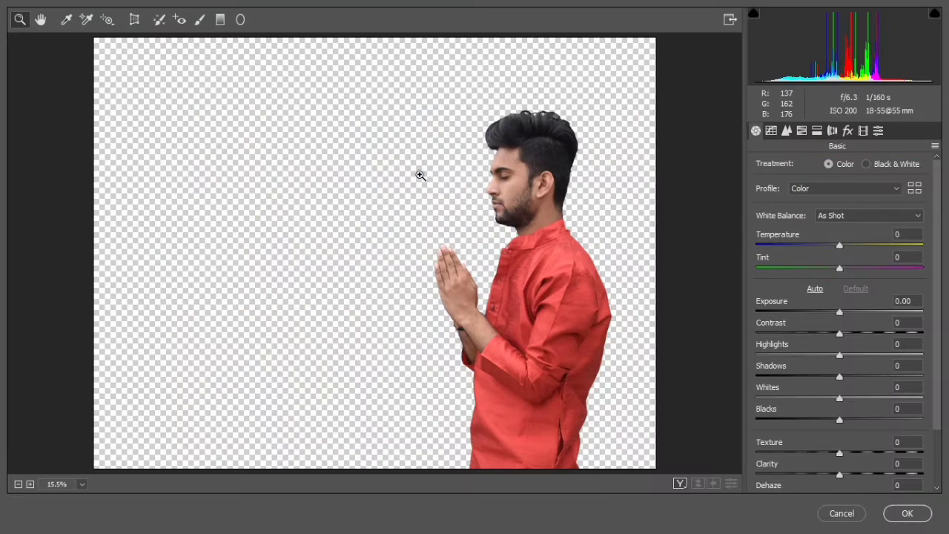
left_click(863, 130)
left_click_drag(841, 419, 900, 420)
left_click(801, 130)
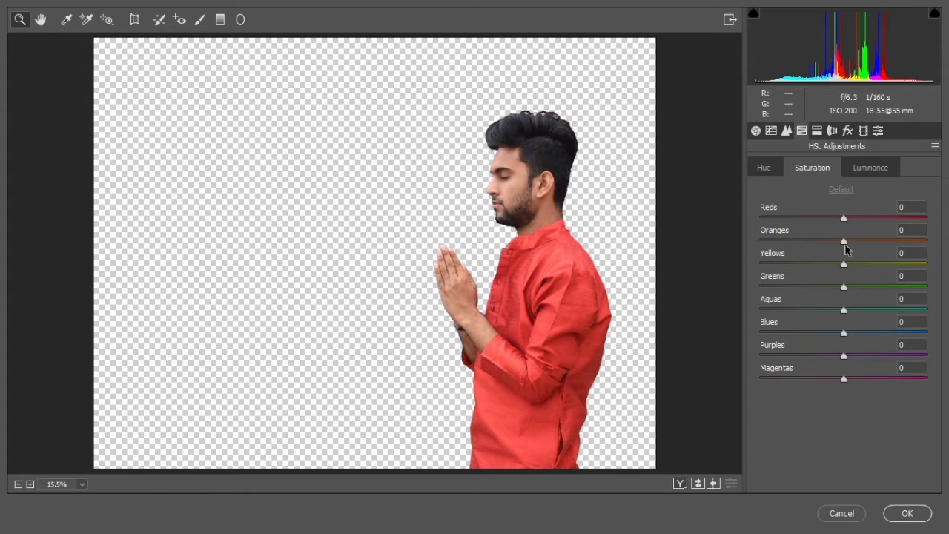
mouse_move(845, 247)
left_mouse_down()
mouse_move(825, 243)
mouse_move(835, 244)
left_mouse_up()
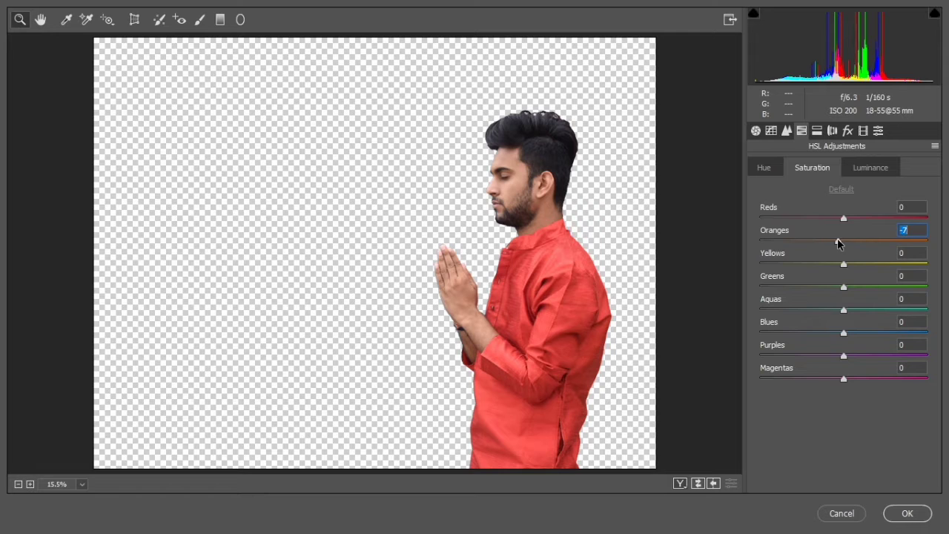
left_click(917, 512)
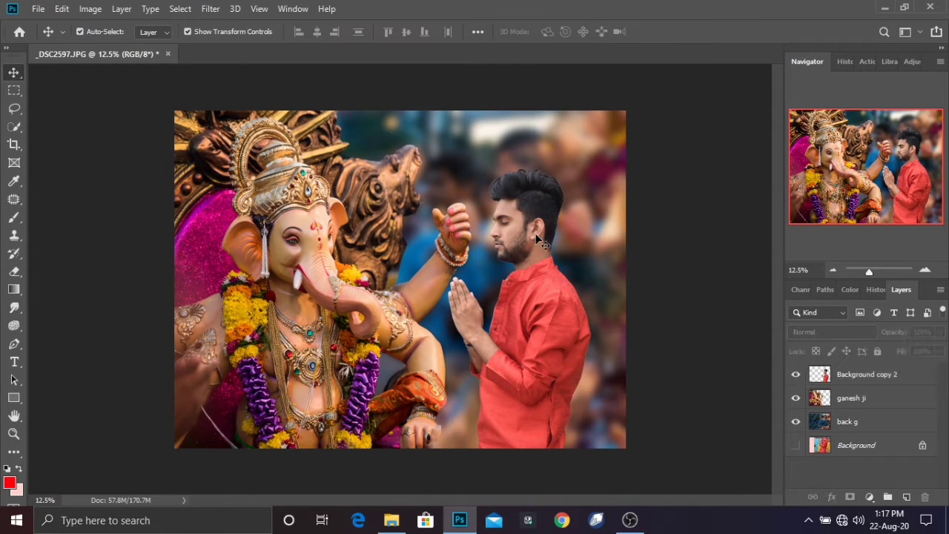
left_click_drag(539, 236, 539, 236)
Place the man g image as an embedded layer and fit it to the canvas height, with the blurred bystander behind the praying man.
left_click(38, 8)
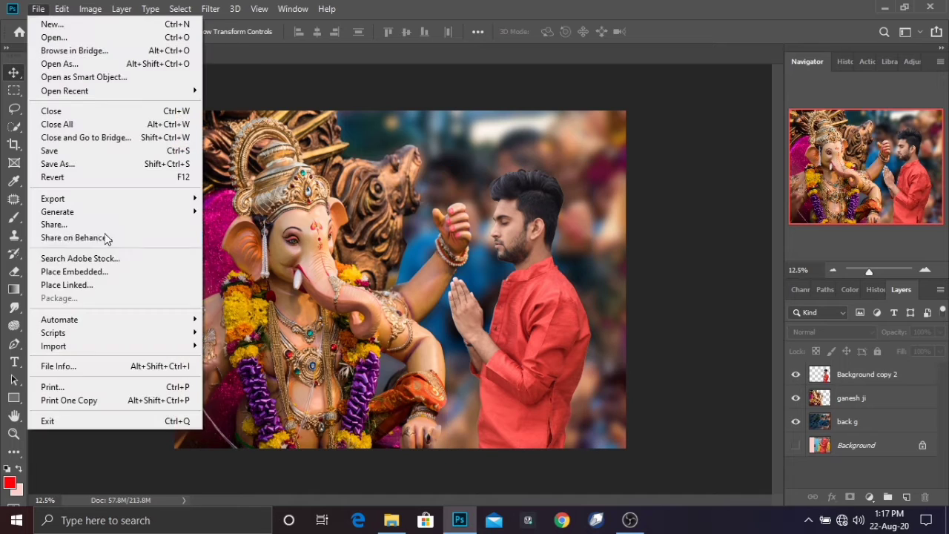
left_click(111, 272)
left_click(438, 120)
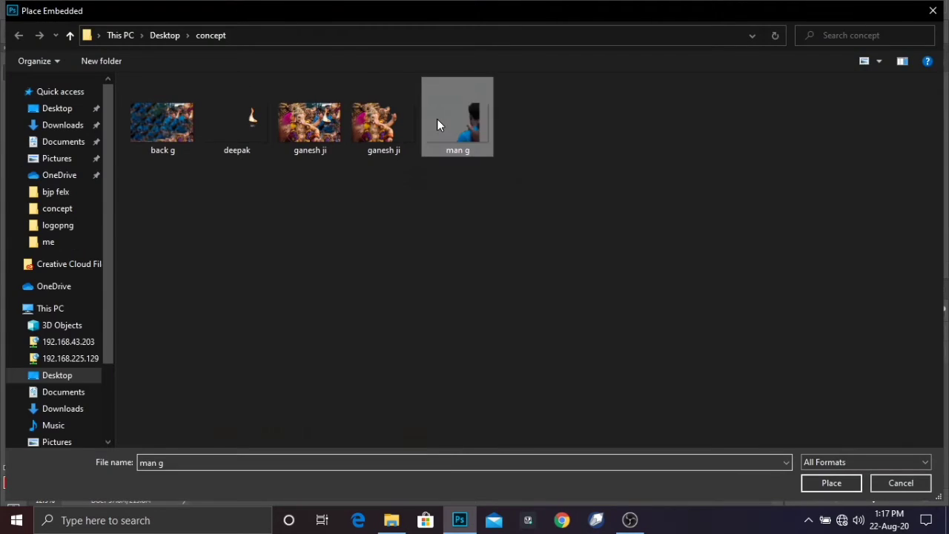
double_click(437, 119)
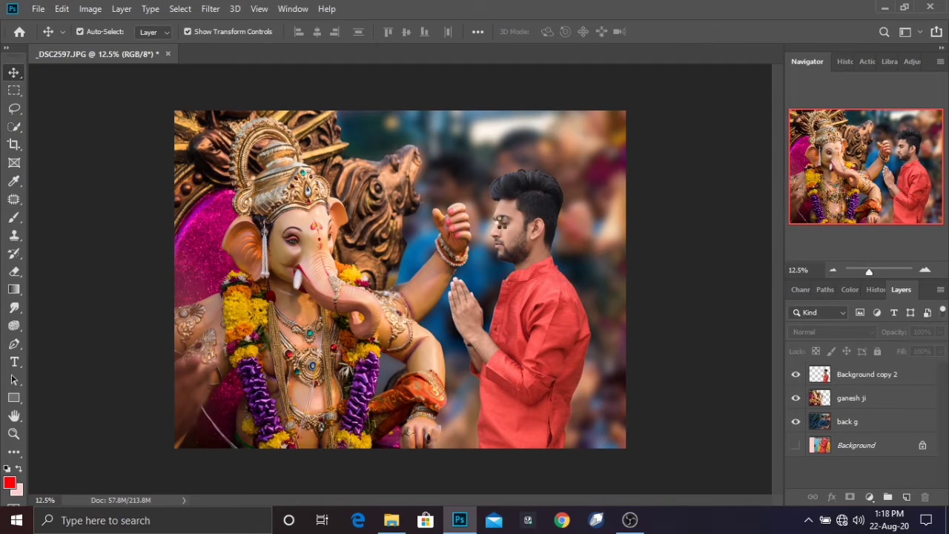
left_click_drag(508, 222, 575, 200)
left_click_drag(463, 392, 459, 450)
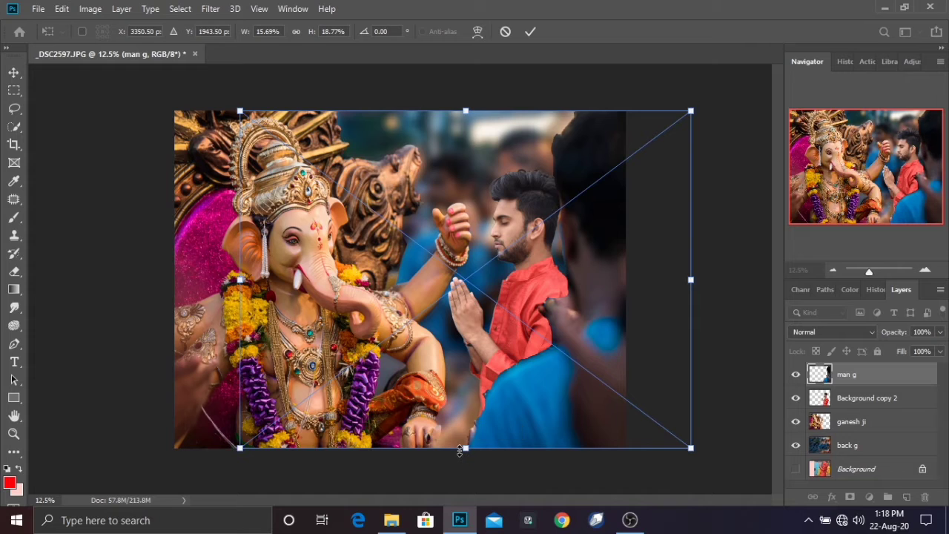
left_click(530, 32)
Rasterize the man g layer and erase its edge along the praying man's red sleeve with a soft 175-pixel eraser.
right_click(905, 377)
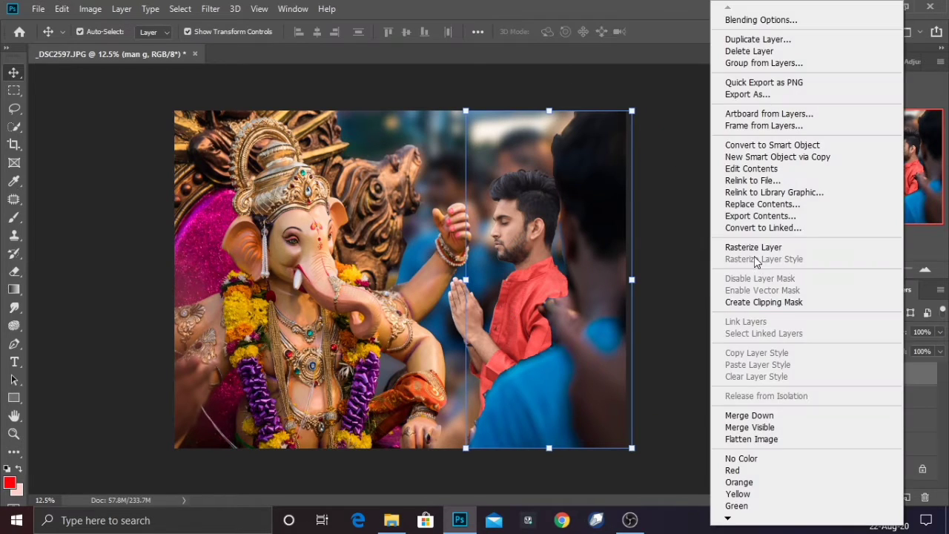
left_click(750, 246)
left_click(14, 273)
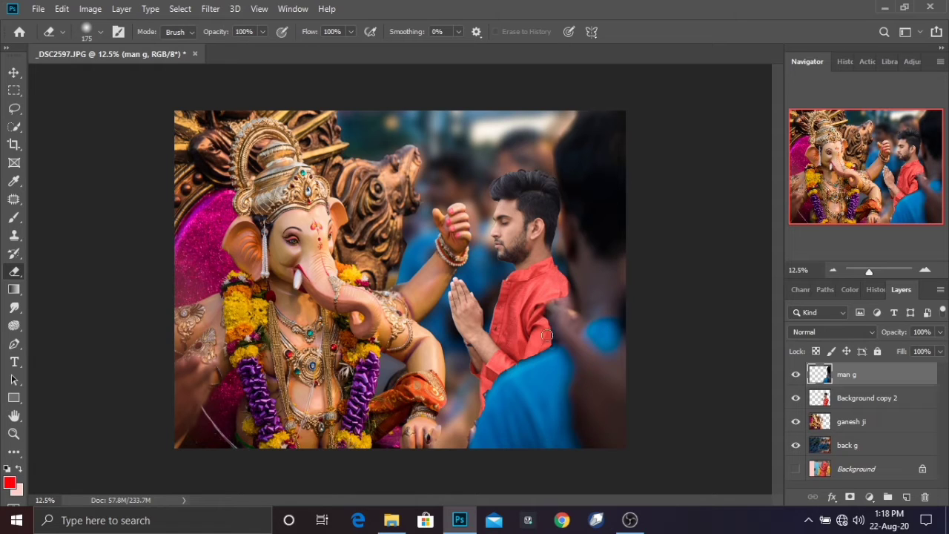
left_click_drag(515, 359, 490, 376)
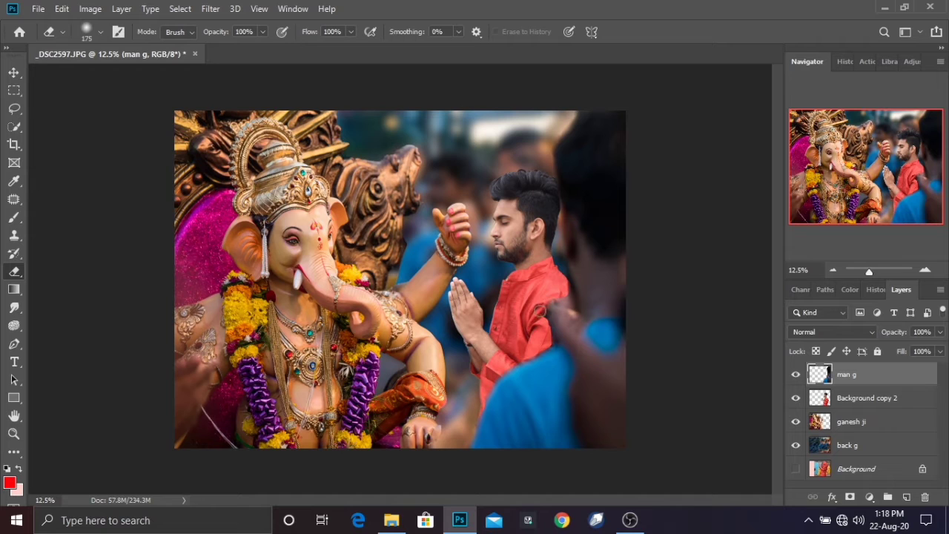
Move the man g layer slightly right so the bystander covers less of the praying man.
key("ctrl+minus")
key("ctrl+plus")
key("v")
left_click_drag(581, 215, 598, 216)
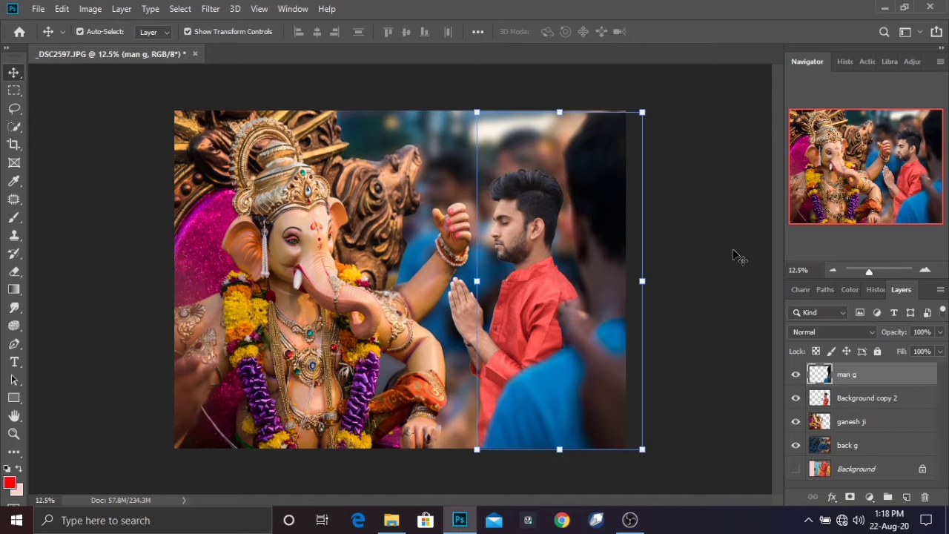
left_click(737, 257)
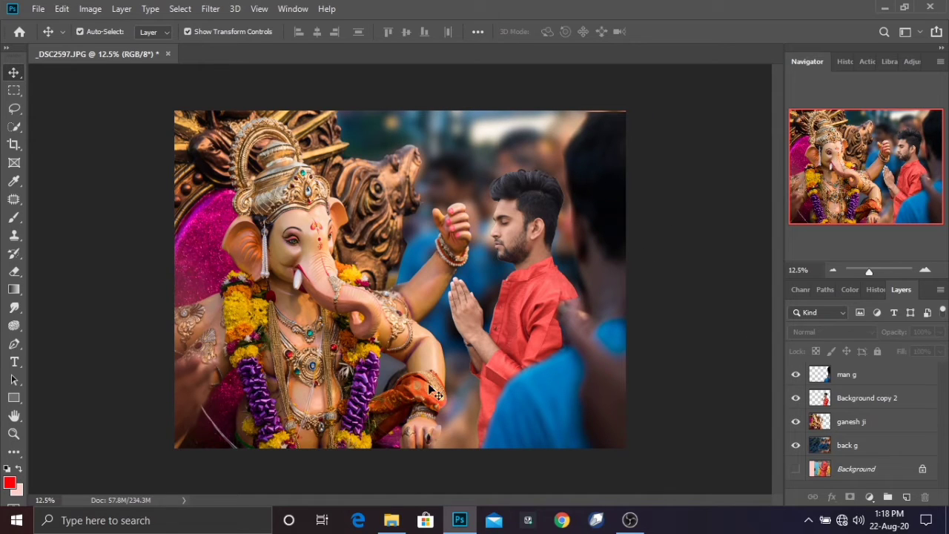
Draw a dark-to-transparent reflected gradient on the man g layer, upward from the canvas's bottom edge, to darken the lower part.
left_click(22, 291)
left_click(843, 382)
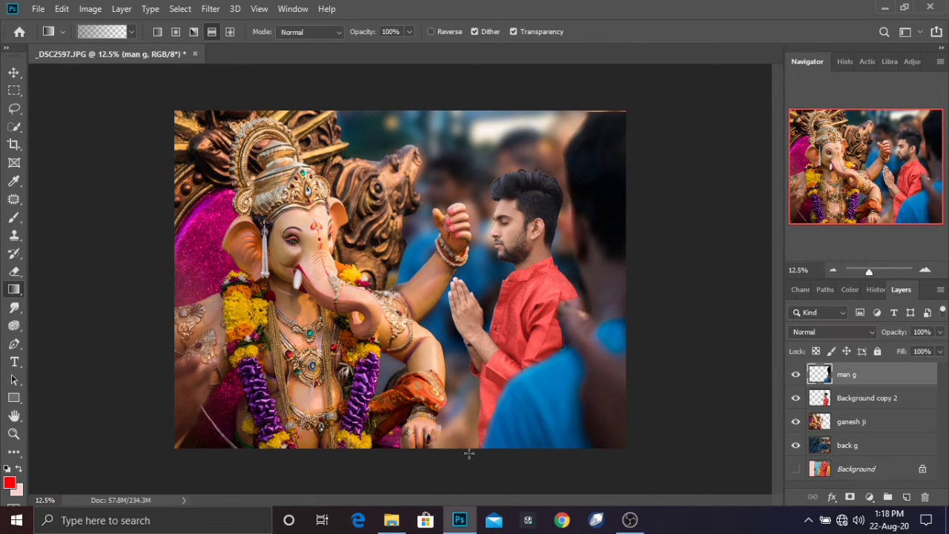
left_click_drag(424, 451, 421, 370)
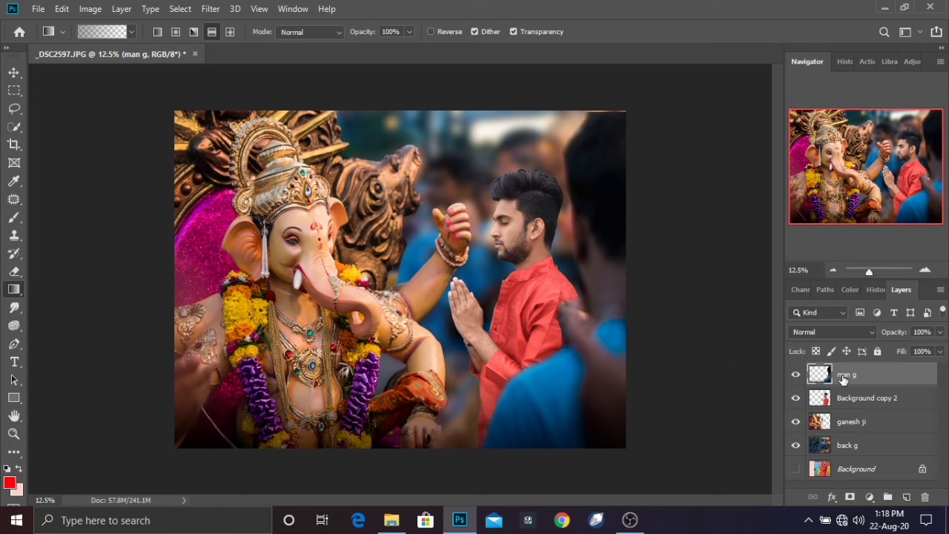
key("v")
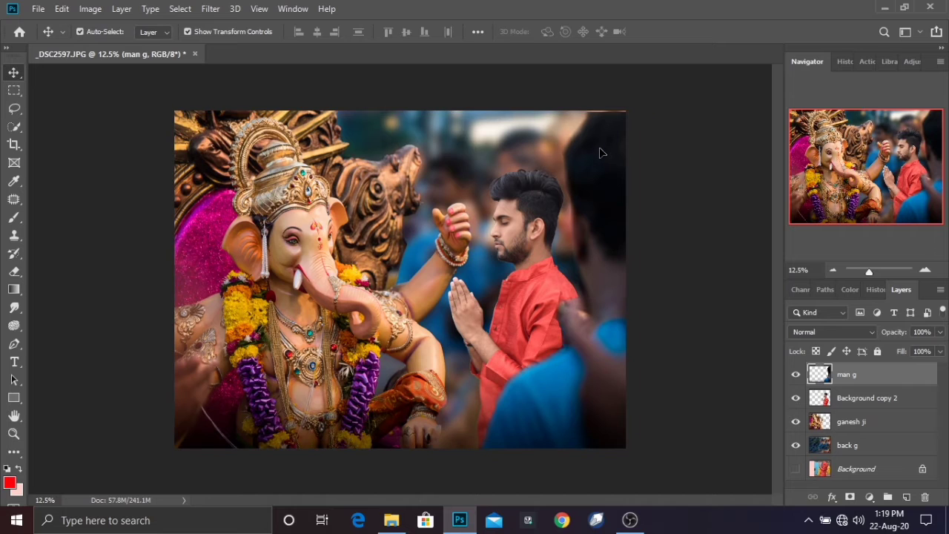
left_click(695, 222)
Crop the document to the canvas edges and stamp all visible layers into a new layer above man g.
key("c")
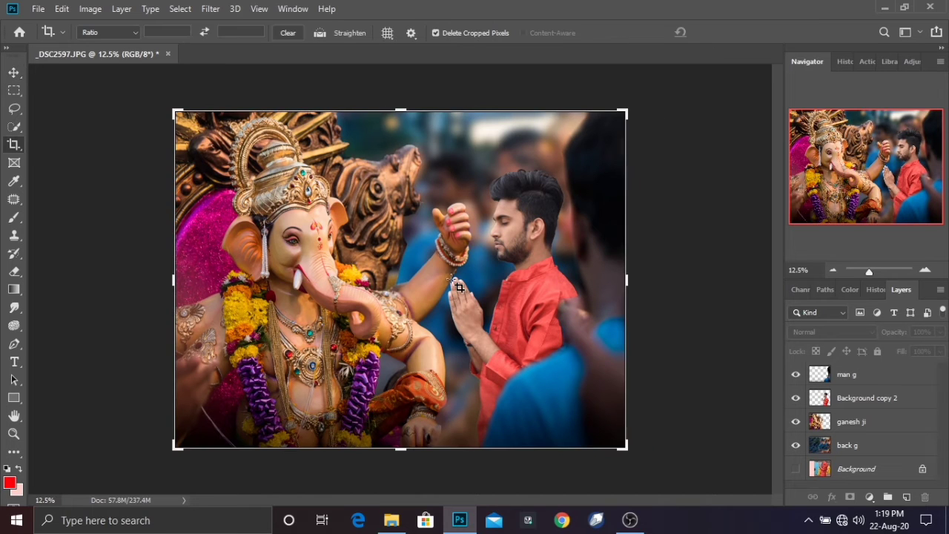
key("Return")
left_click(882, 381)
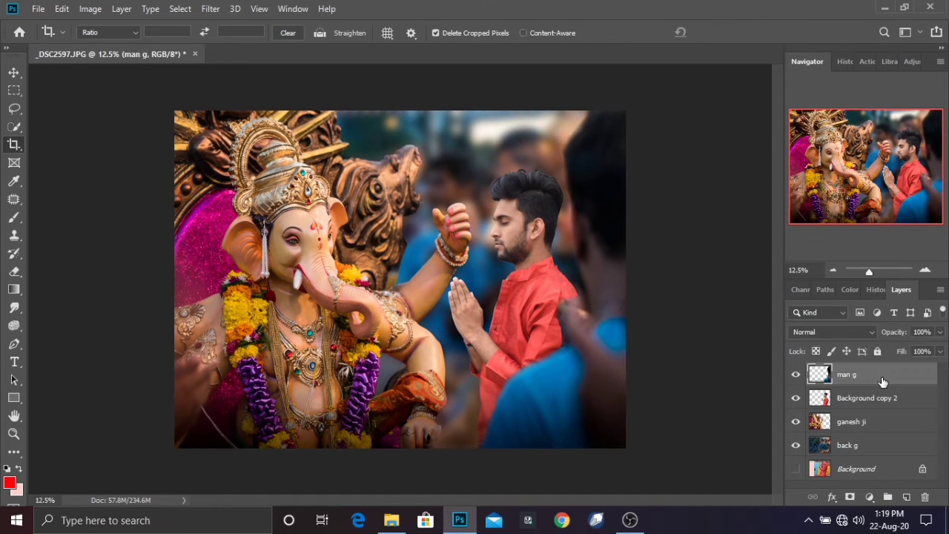
key("ctrl+shift+alt+e")
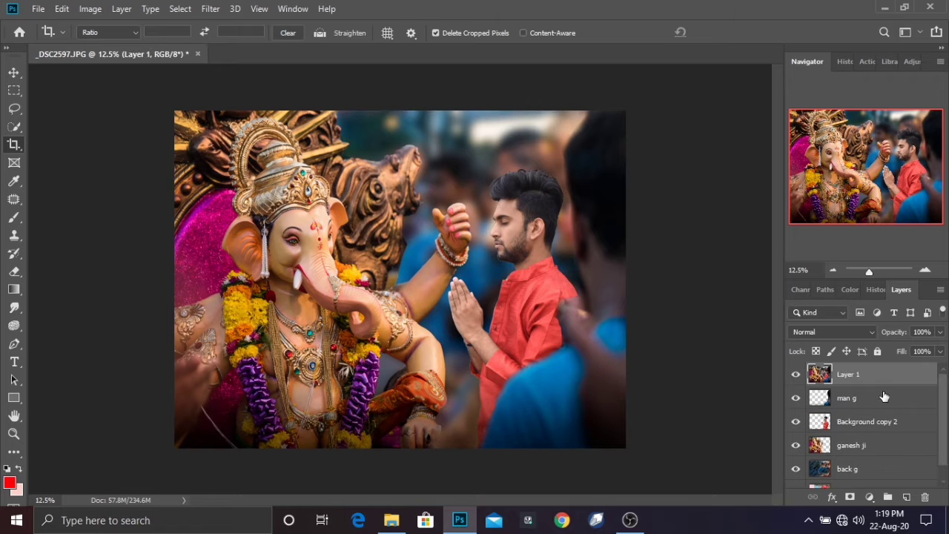
Open the merged layer in the Camera Raw Filter and set Blue Primary saturation to +96 and Oranges saturation to -7.
left_click(210, 8)
left_click(247, 93)
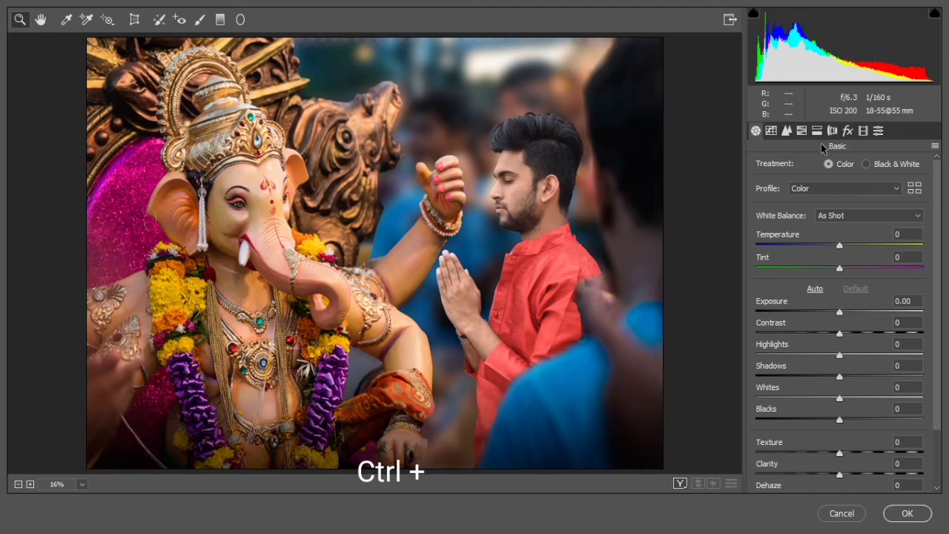
left_click(864, 130)
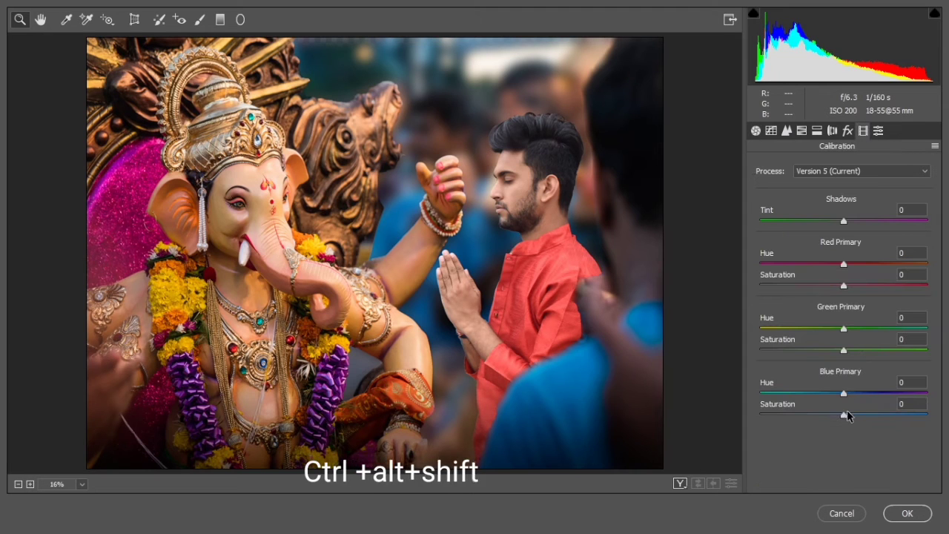
left_click_drag(843, 414, 927, 417)
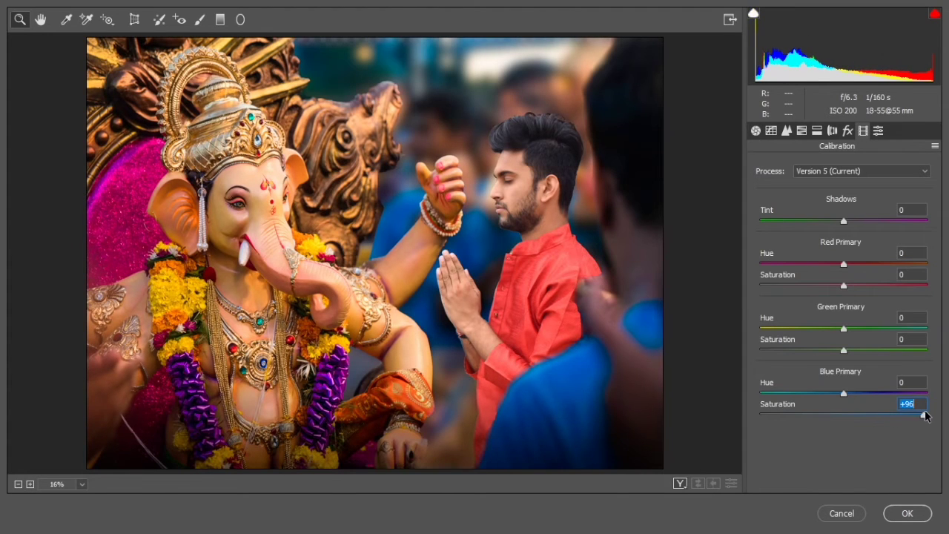
left_click(801, 130)
left_click_drag(843, 240, 837, 240)
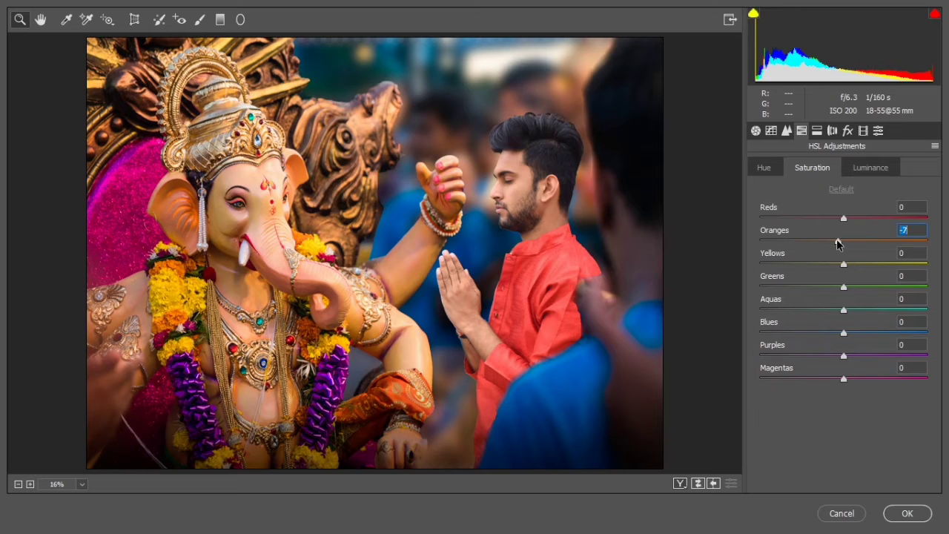
Add a slight split-toning tint to the highlights and set the lens vignetting amount to -100 with midpoint 56.
left_click(814, 132)
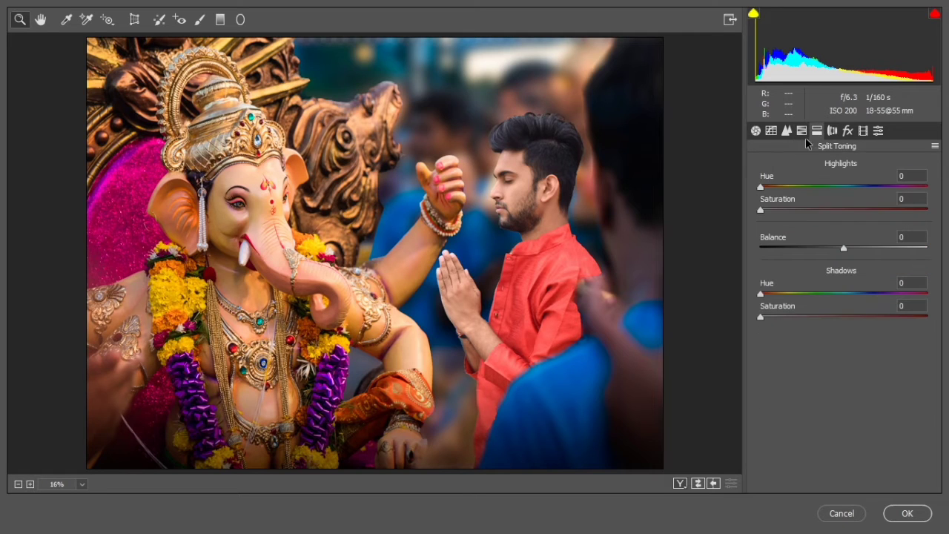
left_click_drag(761, 189, 788, 209)
left_click(833, 131)
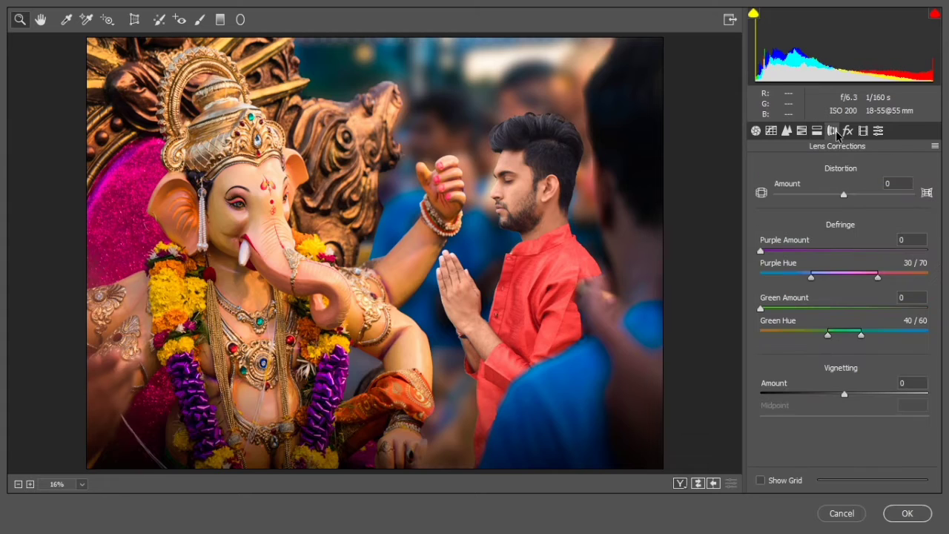
left_click_drag(838, 399, 758, 398)
mouse_move(844, 416)
left_mouse_down()
mouse_move(806, 415)
mouse_move(854, 417)
left_mouse_up()
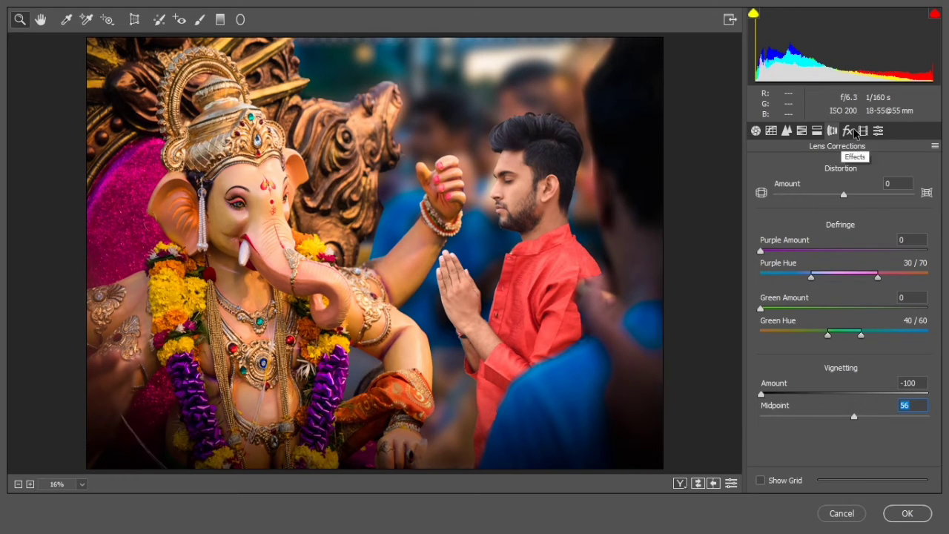
Set the sharpening amount to 13, then set Vibrance to +11 and Saturation to -4.
left_click(787, 131)
left_click_drag(764, 189, 776, 193)
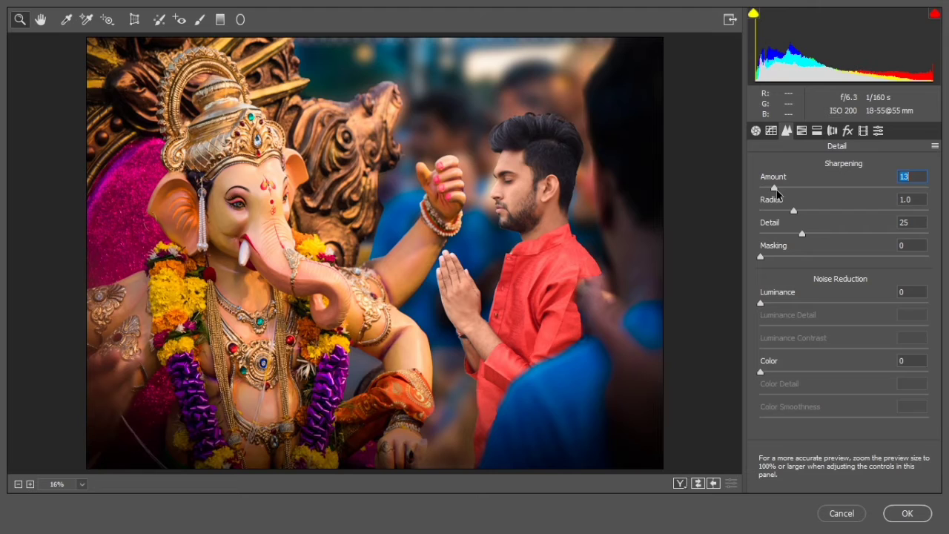
left_click(756, 130)
left_click_drag(934, 354, 946, 486)
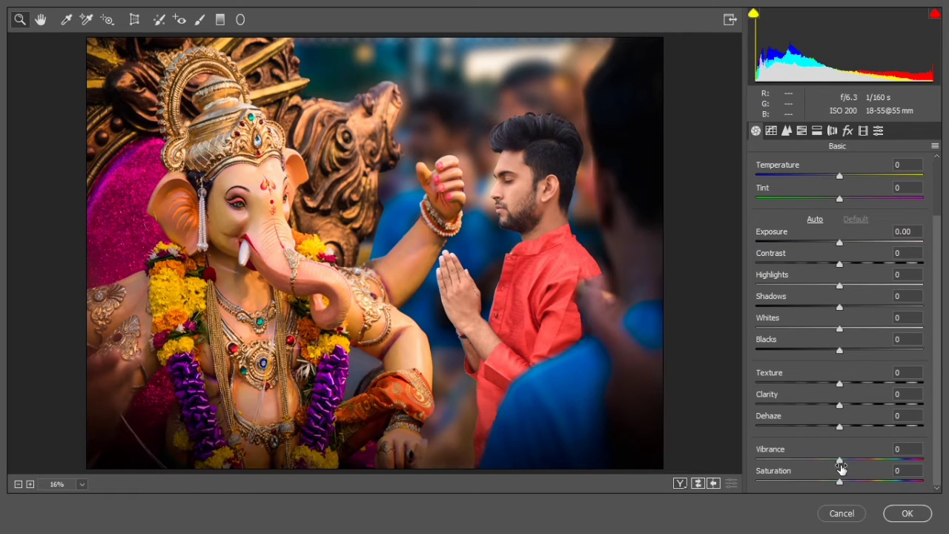
left_click_drag(867, 458, 836, 486)
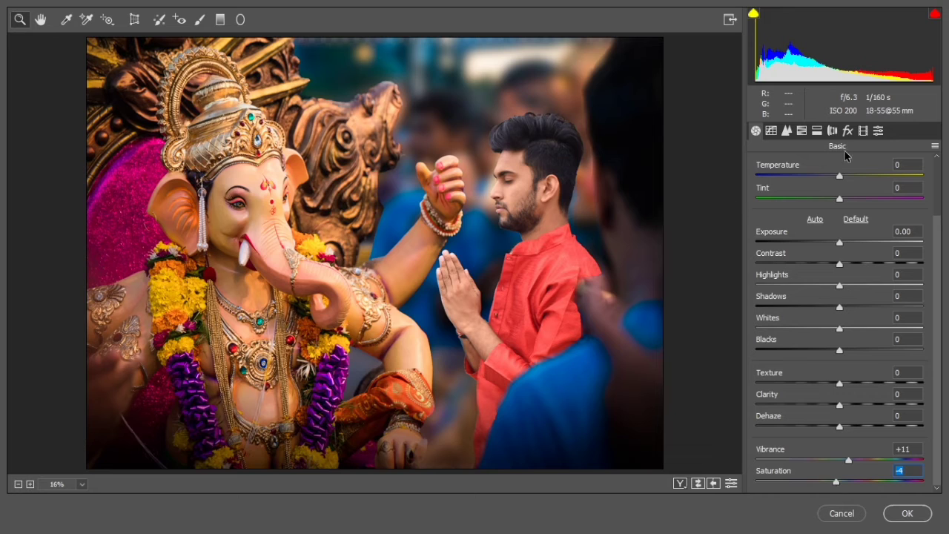
Set the tone curve's Darks to -7 and the HSL luminance to -26 for Reds and +10 for Oranges.
left_click(771, 130)
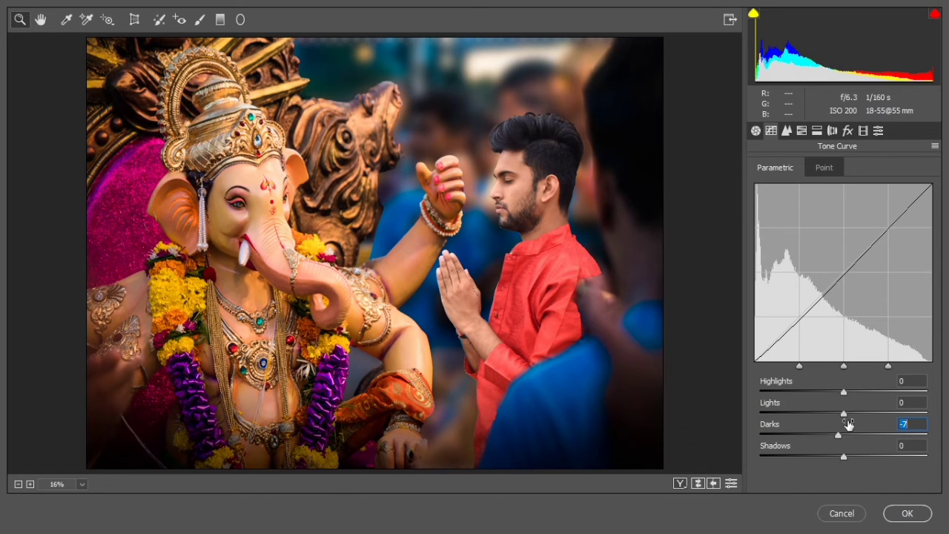
left_click(802, 130)
left_click(866, 170)
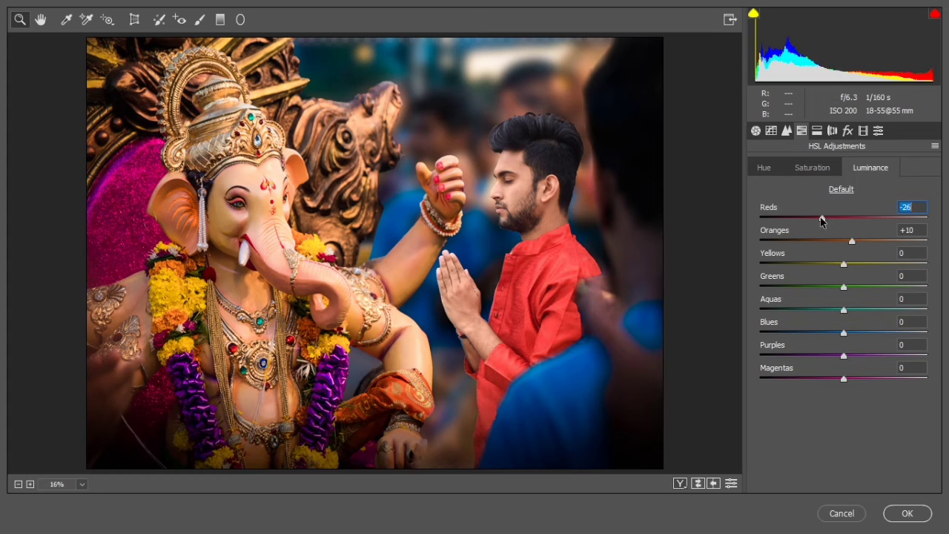
Add a slight dark post-crop vignette and apply the Camera Raw adjustments to the merged layer.
left_click(848, 130)
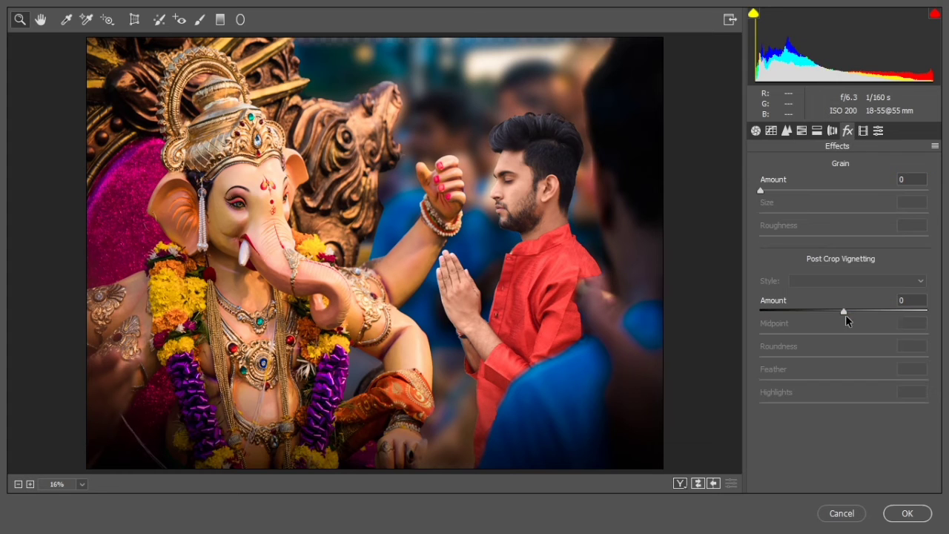
left_click_drag(845, 312, 837, 311)
left_click(905, 513)
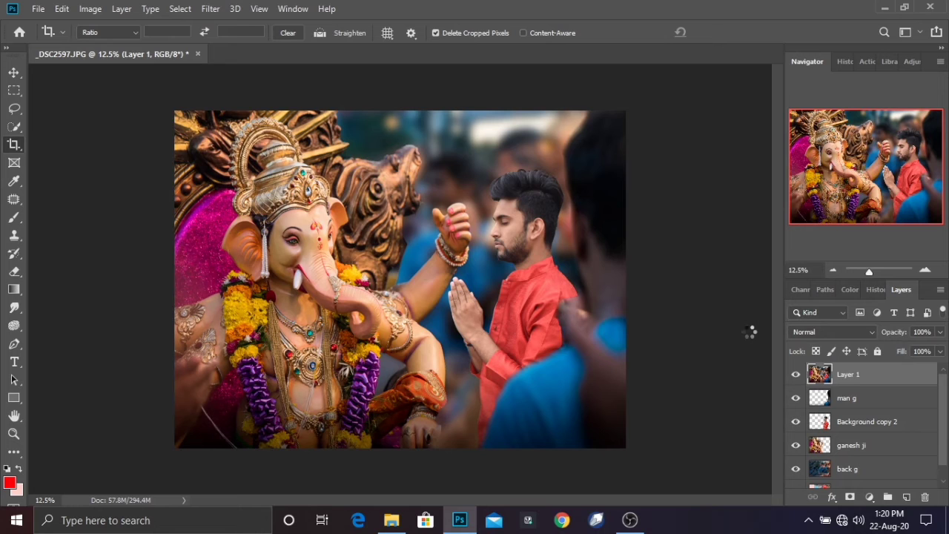
Place the a.keditzbackground-png-ganesh-chaturthi-2 title image from the Desktop, scaled down into the photo's lower-left corner.
left_click(39, 9)
left_click(93, 271)
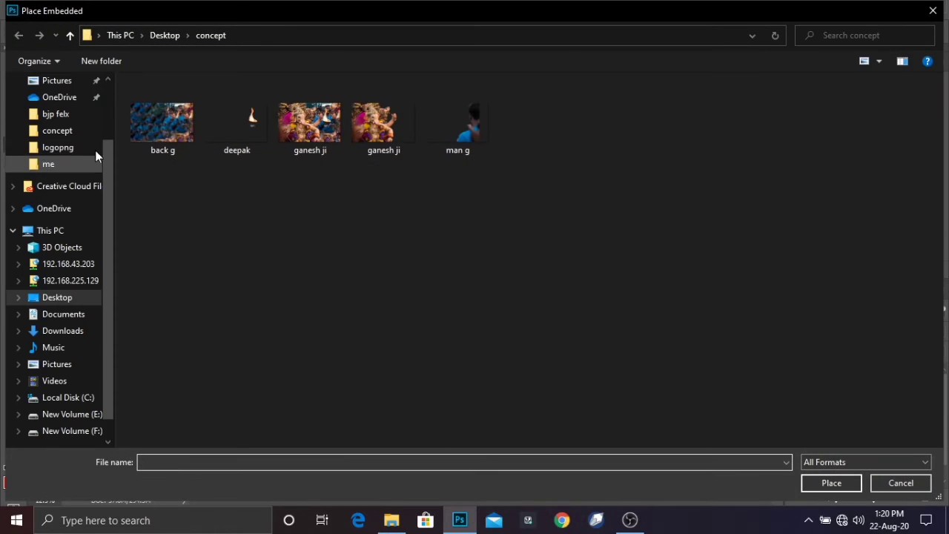
left_click(63, 298)
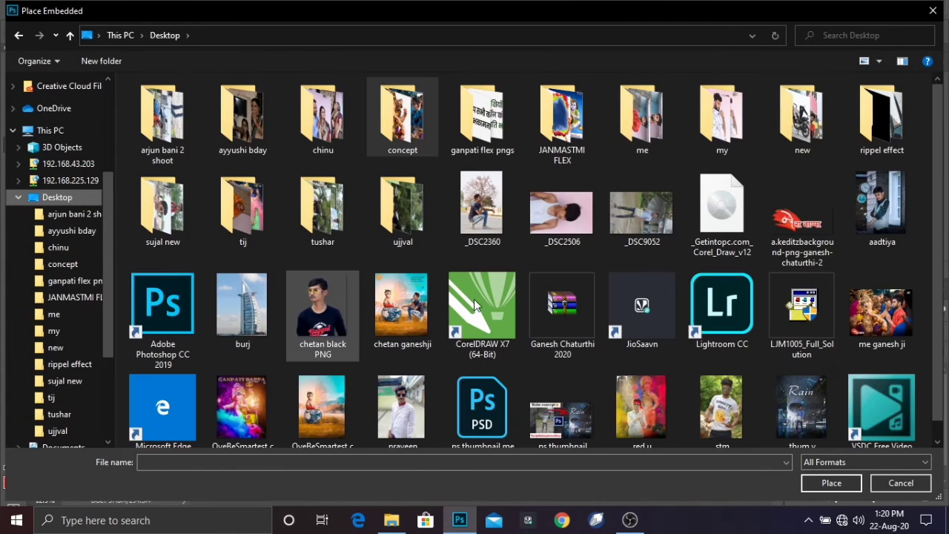
double_click(801, 215)
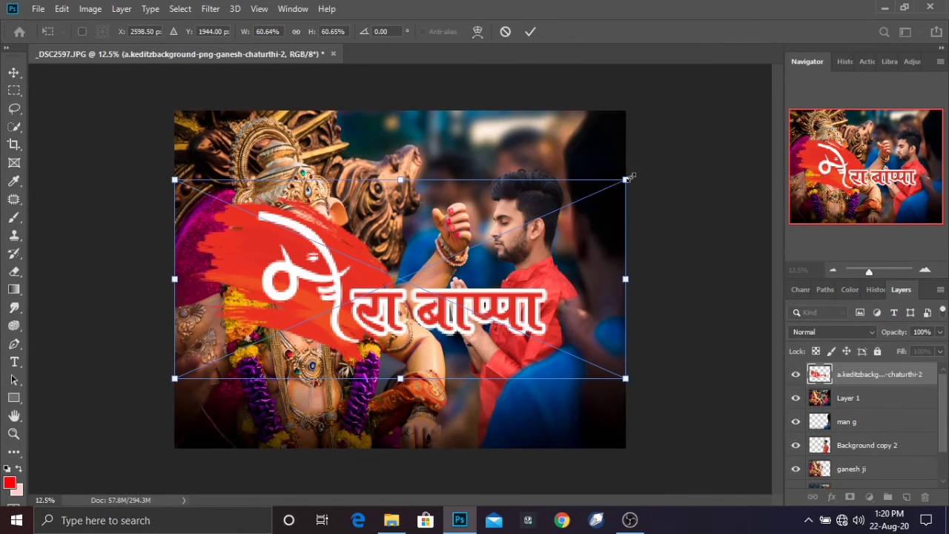
left_click_drag(628, 178, 296, 418)
left_click(528, 33)
key("c")
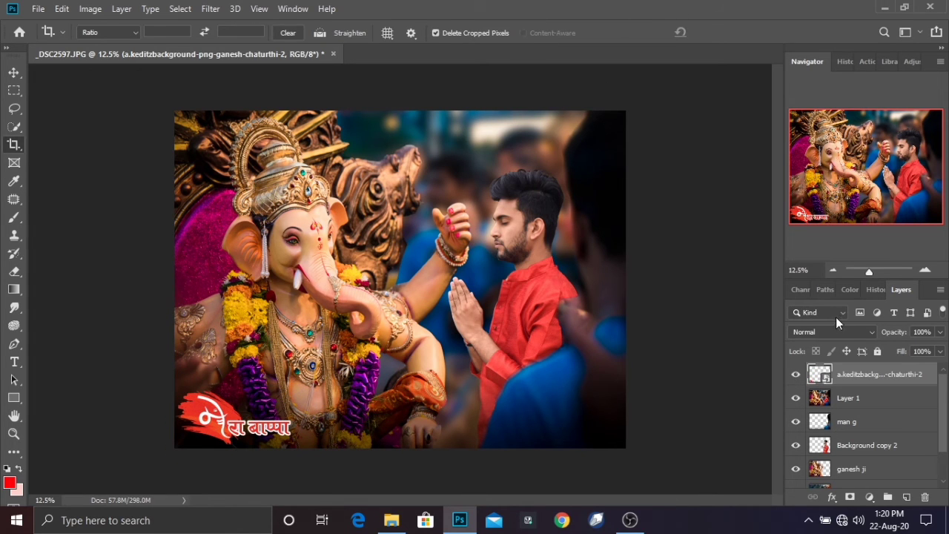
Place the white SE logo image 20200524_094805 as a small mark in the photo's upper-right corner.
left_click(38, 8)
left_click(117, 268)
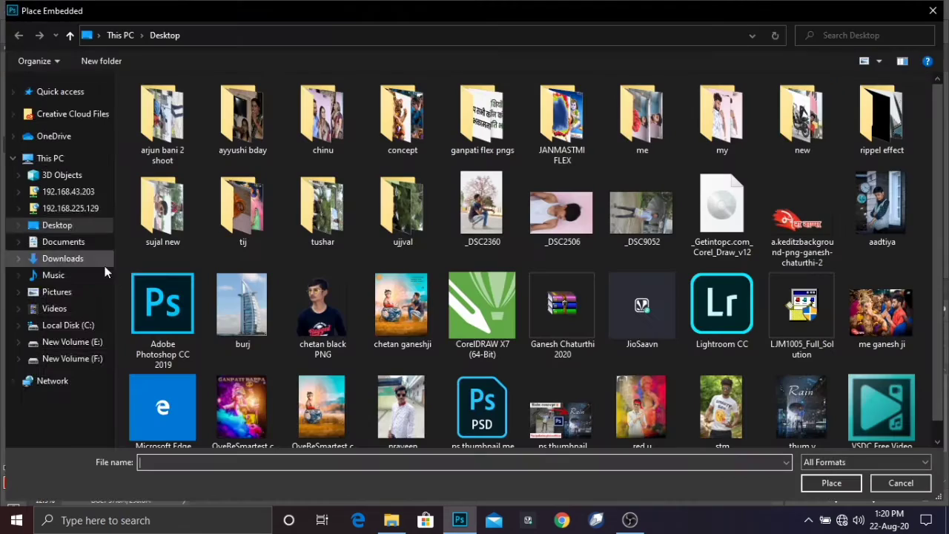
left_click(80, 224)
key("Escape")
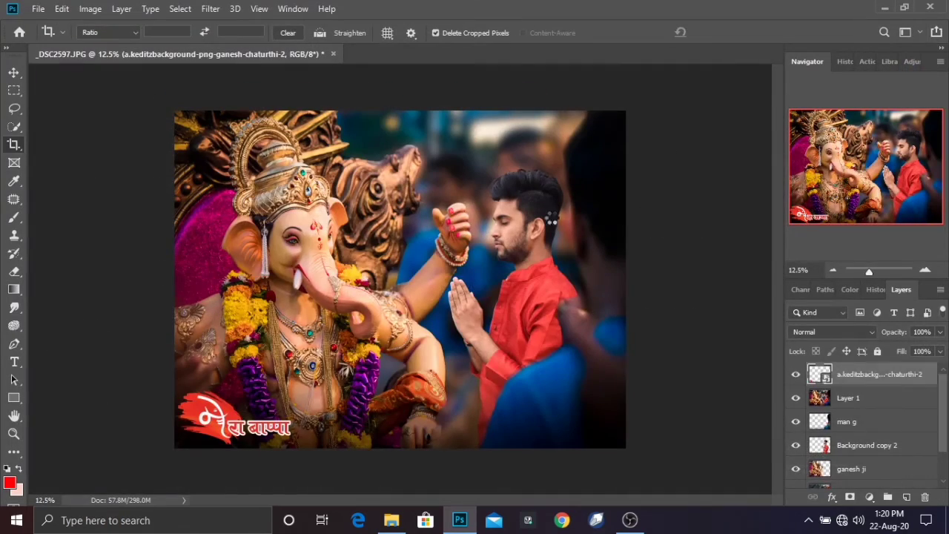
left_click_drag(553, 443, 603, 137)
key("c")
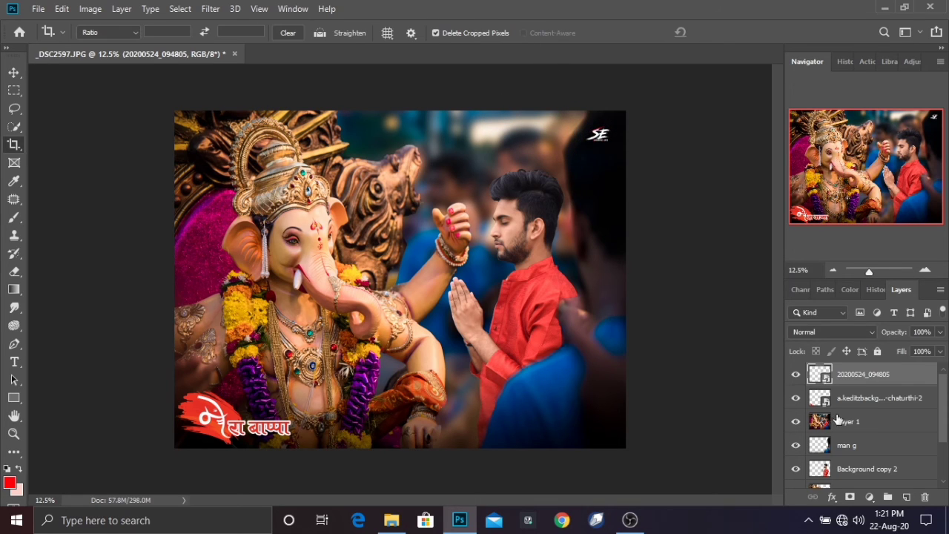
Apply a Gaussian Blur with a radius of 8.4 pixels to the man g layer.
left_click(856, 448)
left_click(210, 9)
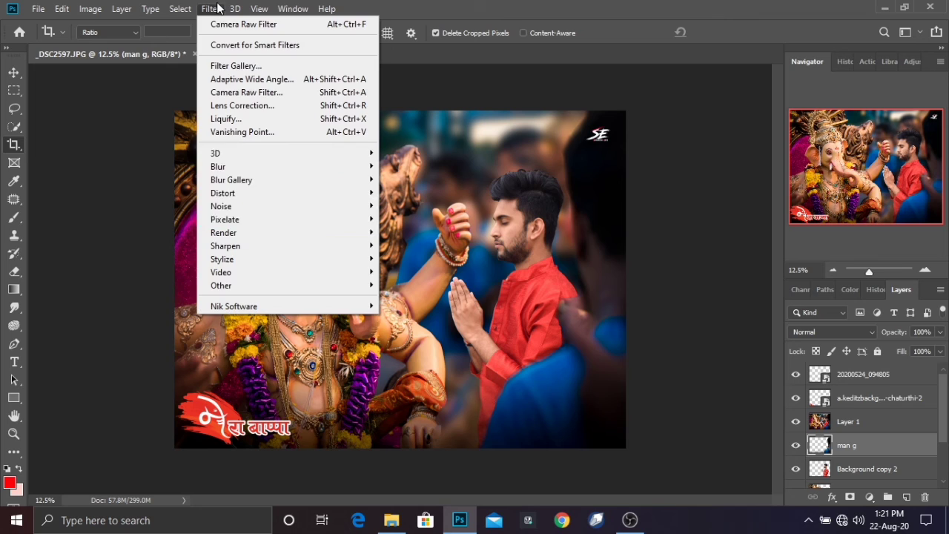
mouse_move(369, 167)
left_click(415, 218)
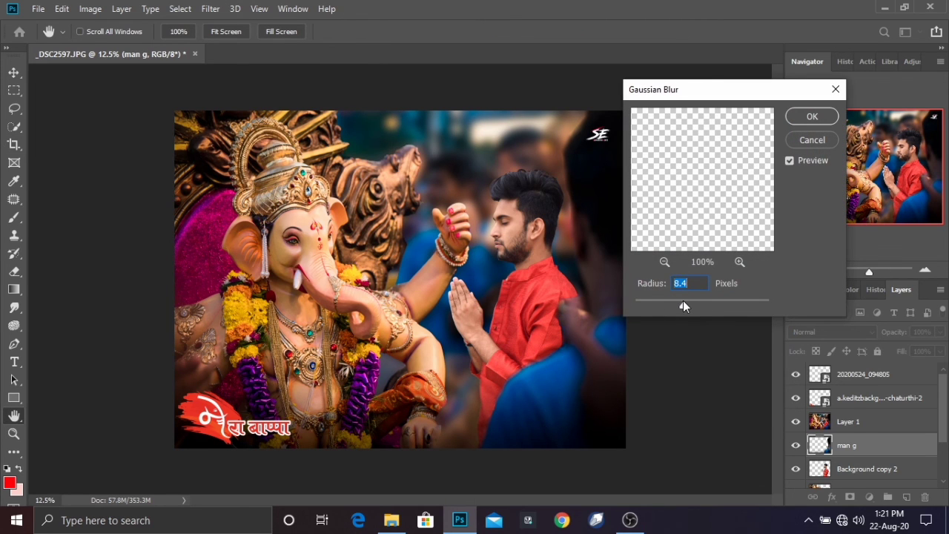
left_click(800, 117)
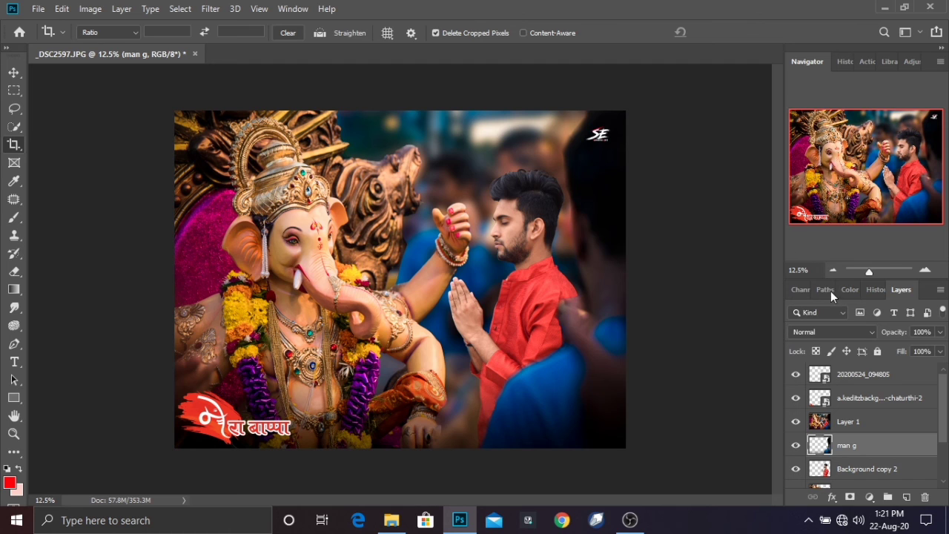
Select the layers from the SE logo at the top of the stack down through ganesh ji together.
left_click(884, 376, "ctrl")
left_click(882, 397, "ctrl")
left_click(883, 422, "ctrl")
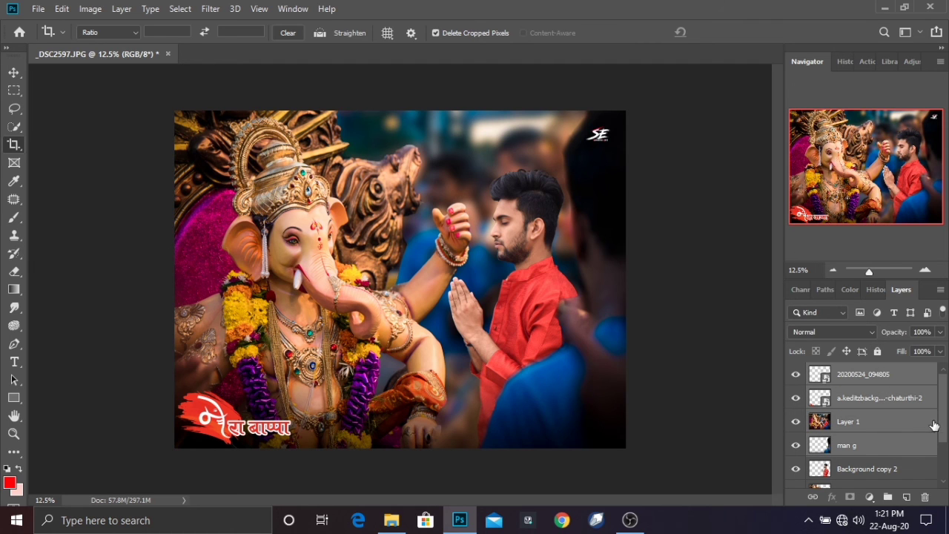
scroll(944, 444, "down", 1)
left_click(903, 440, "ctrl")
left_click(906, 460, "ctrl")
scroll(943, 446, "down", 1)
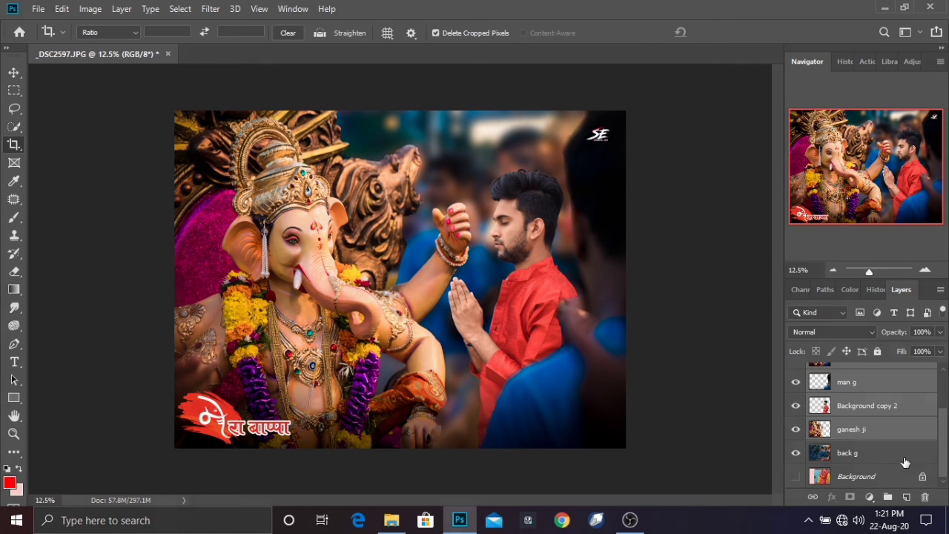